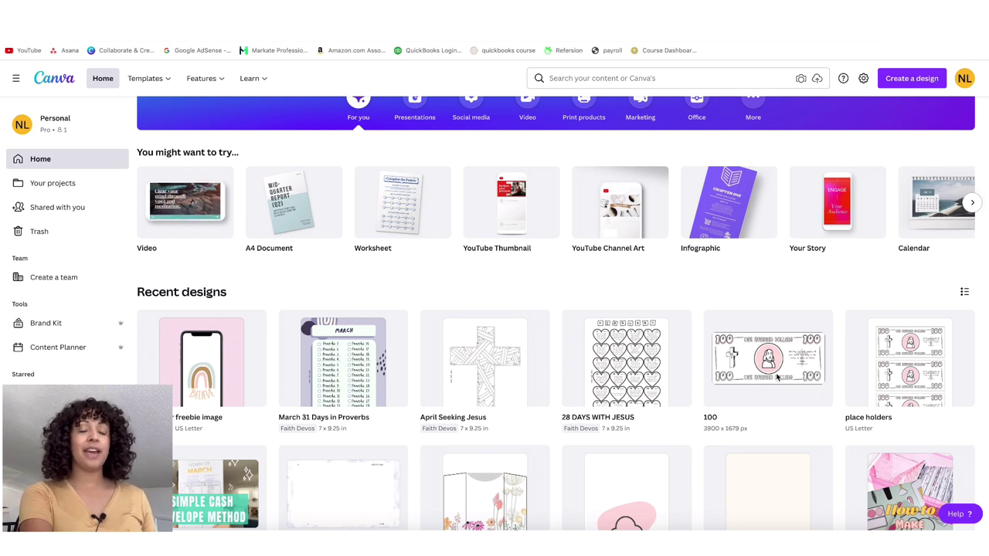
# Open the existing "100" design from the recent designs, examine its layout, and return to the home page.
pyautogui.click(786, 368)
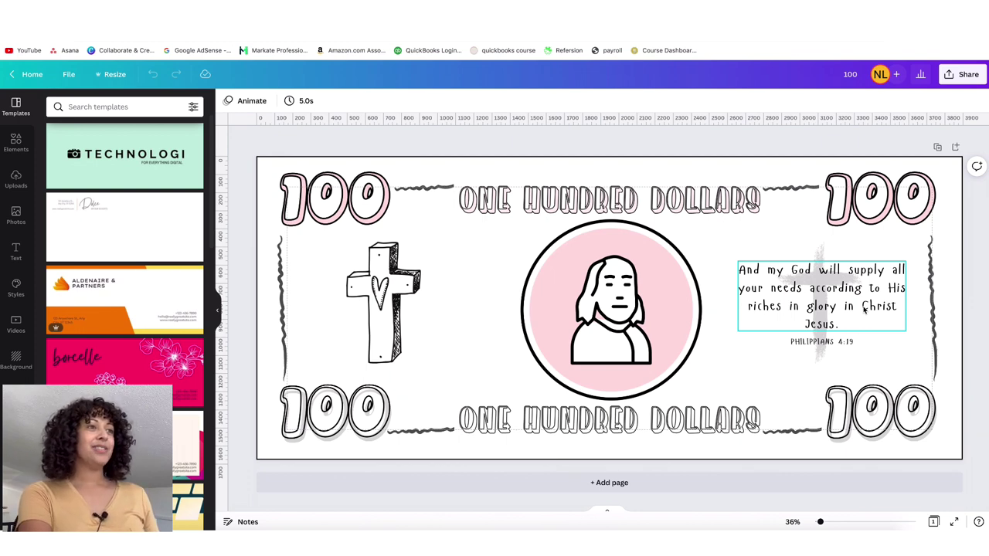
pyautogui.click(782, 224)
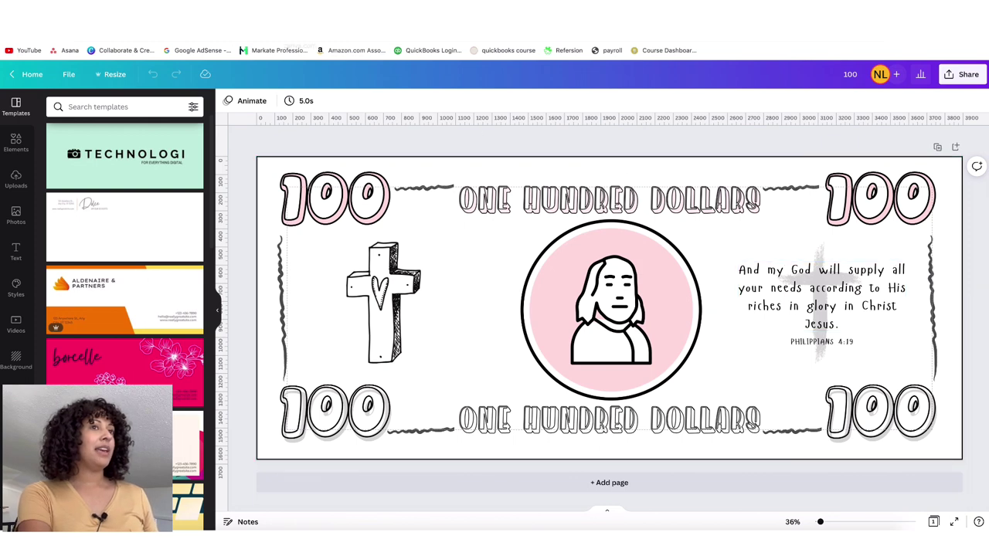
pyautogui.click(309, 9)
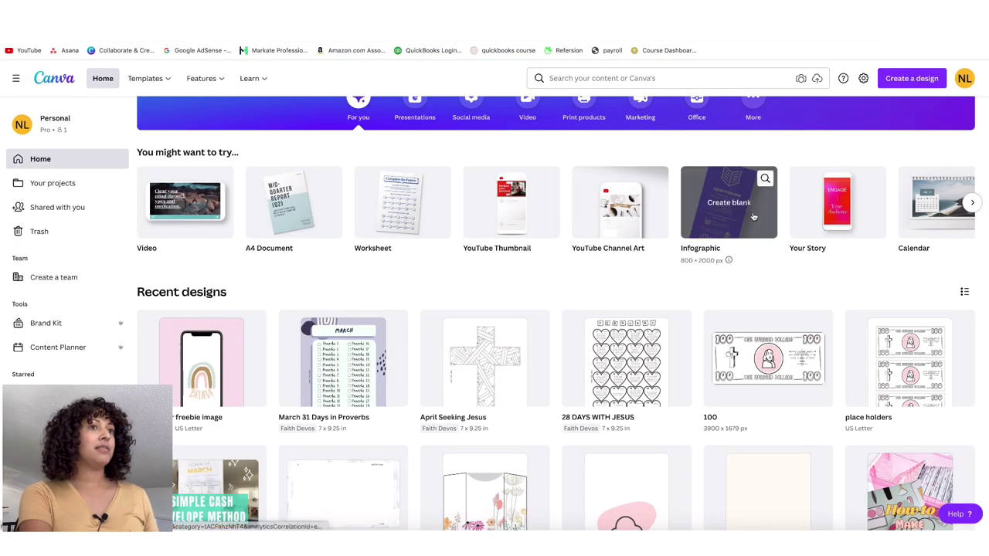
# Create a new custom-size design 3900 px wide and 1679 px high.
pyautogui.scroll(2, 711, 178)
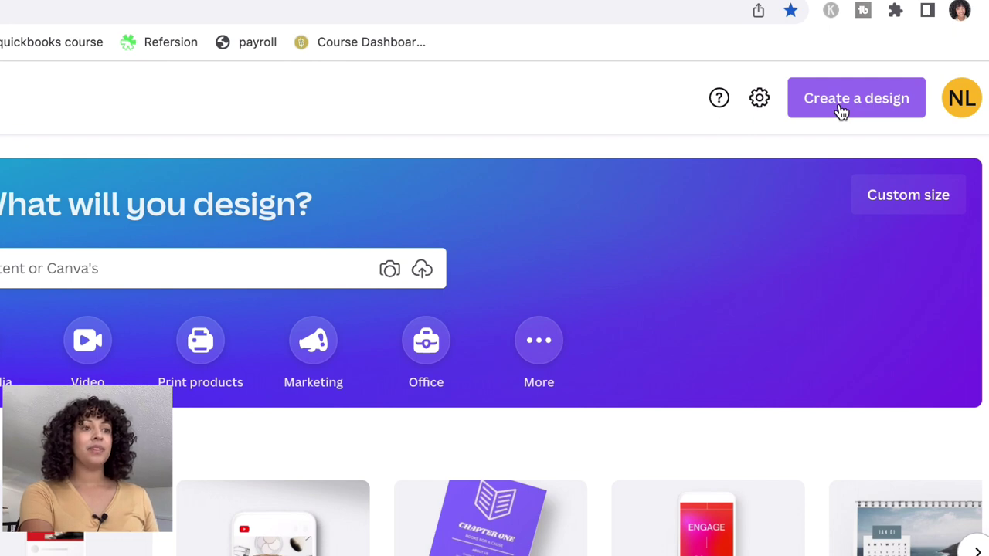
pyautogui.click(840, 108)
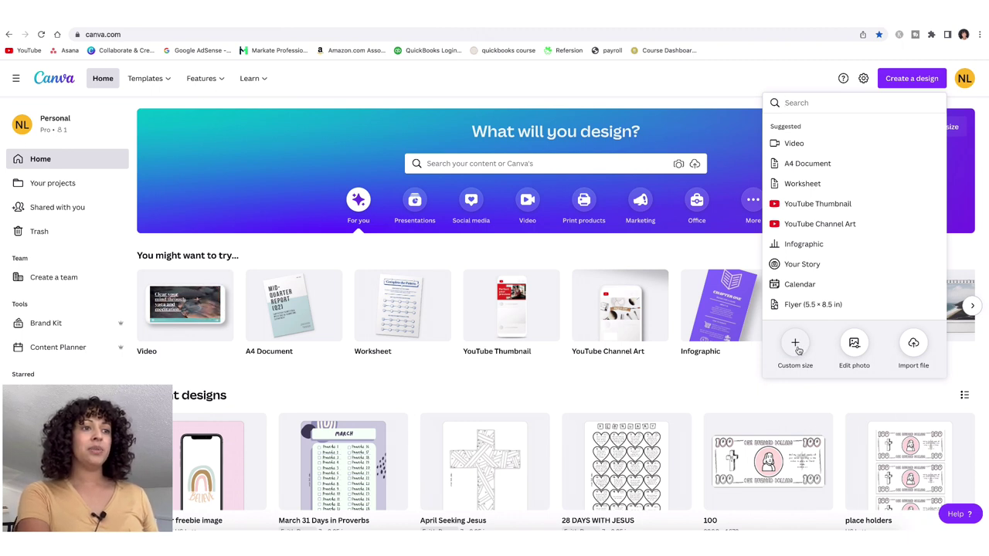
pyautogui.click(797, 348)
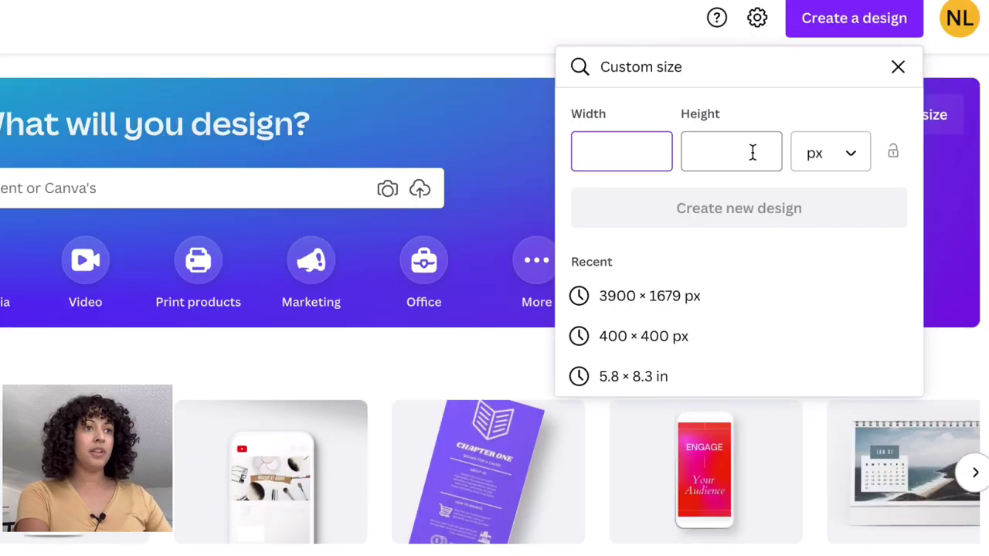
pyautogui.write('3900')
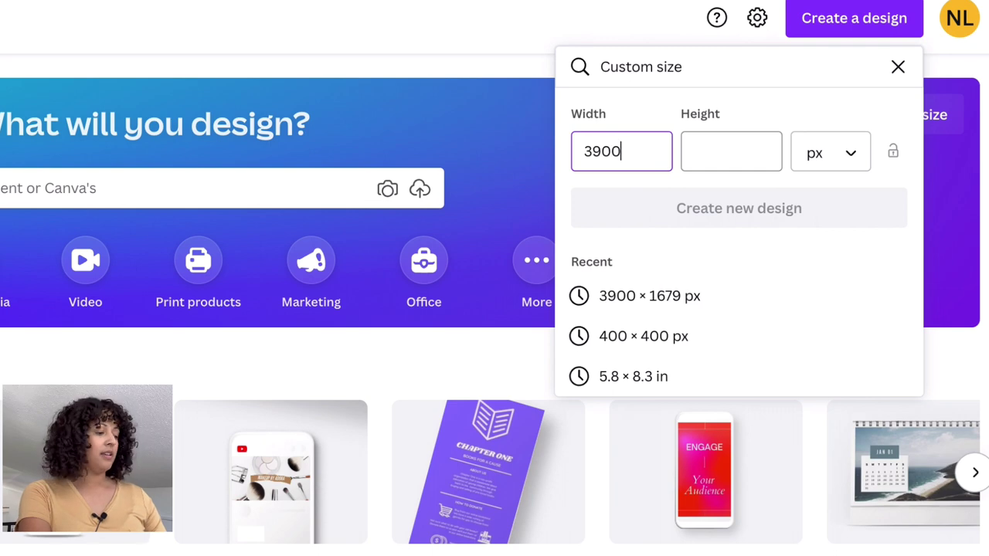
pyautogui.click(730, 151)
pyautogui.write('1')
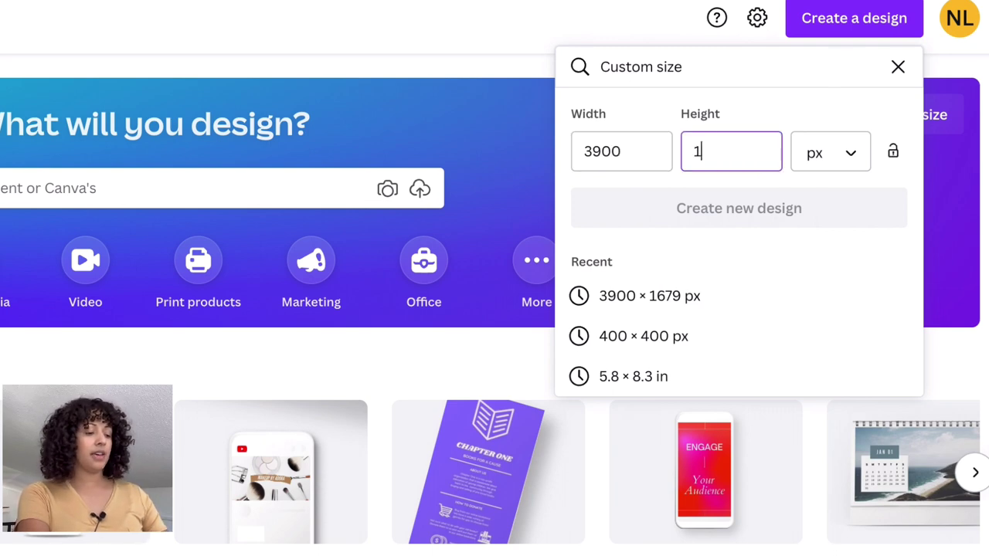
pyautogui.write('679')
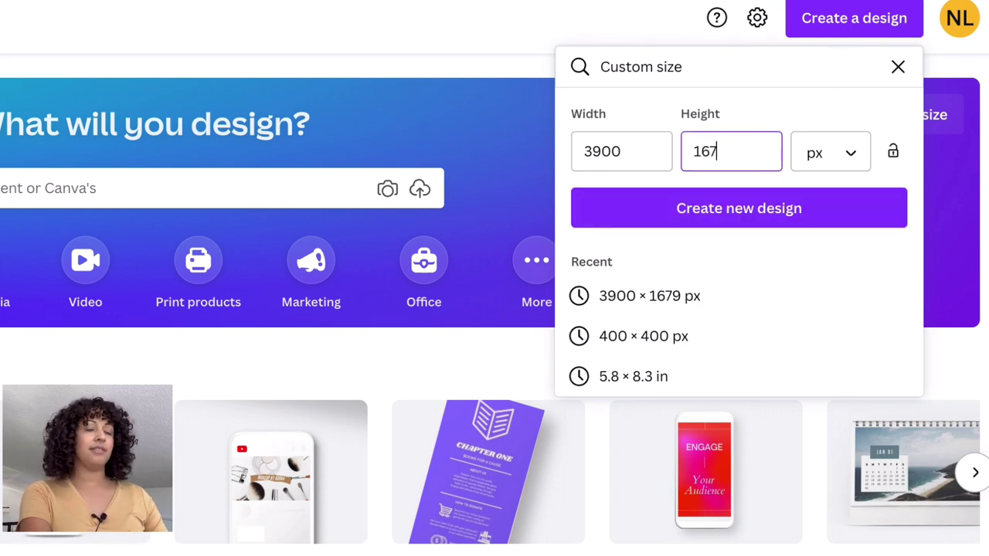
pyautogui.click(834, 209)
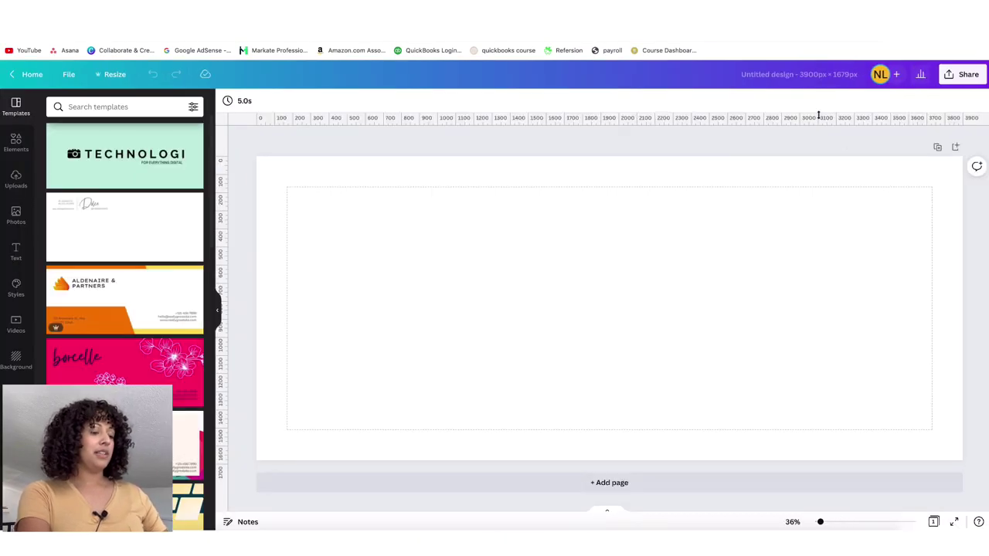
# Name the new design "500 cash slip".
pyautogui.click(791, 77)
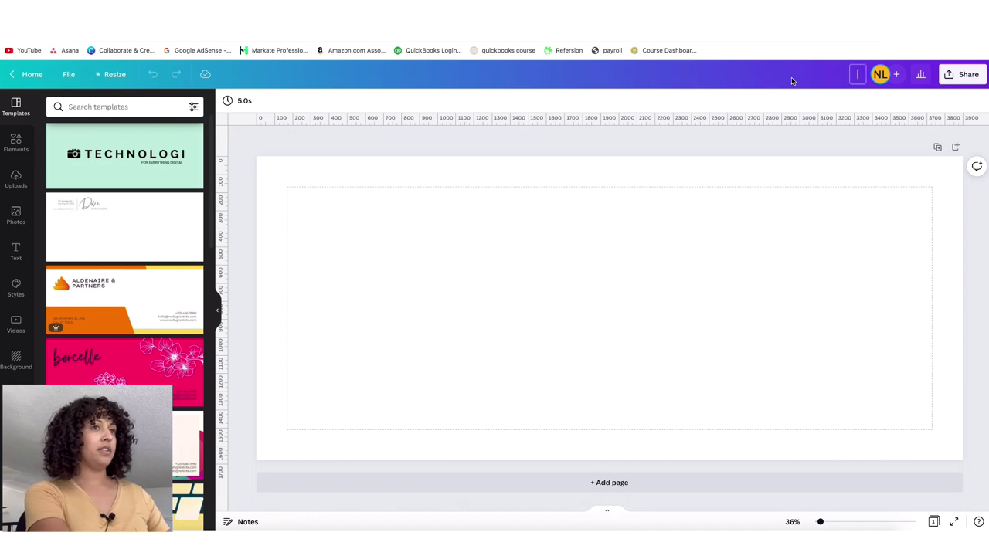
pyautogui.write('500')
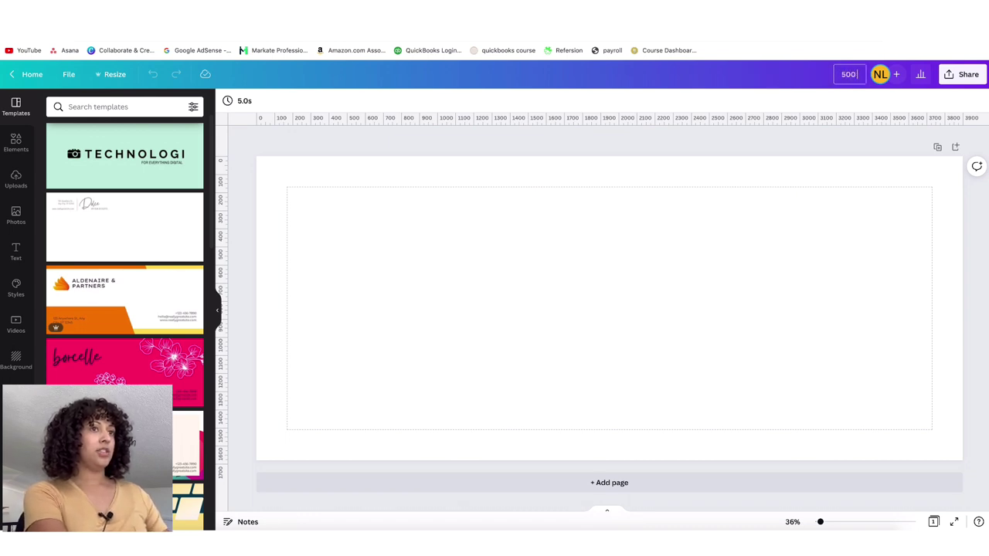
pyautogui.write(' cash slip')
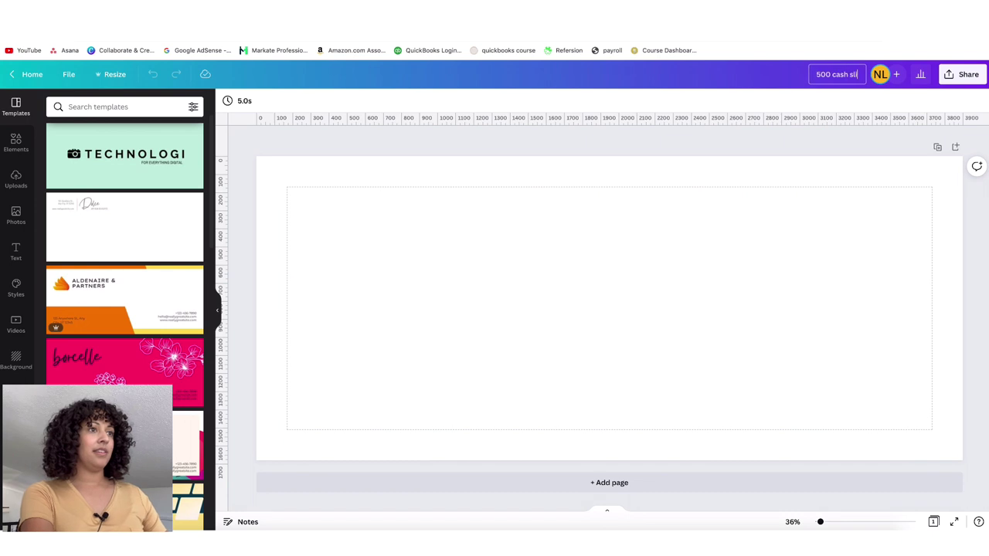
pyautogui.click(784, 147)
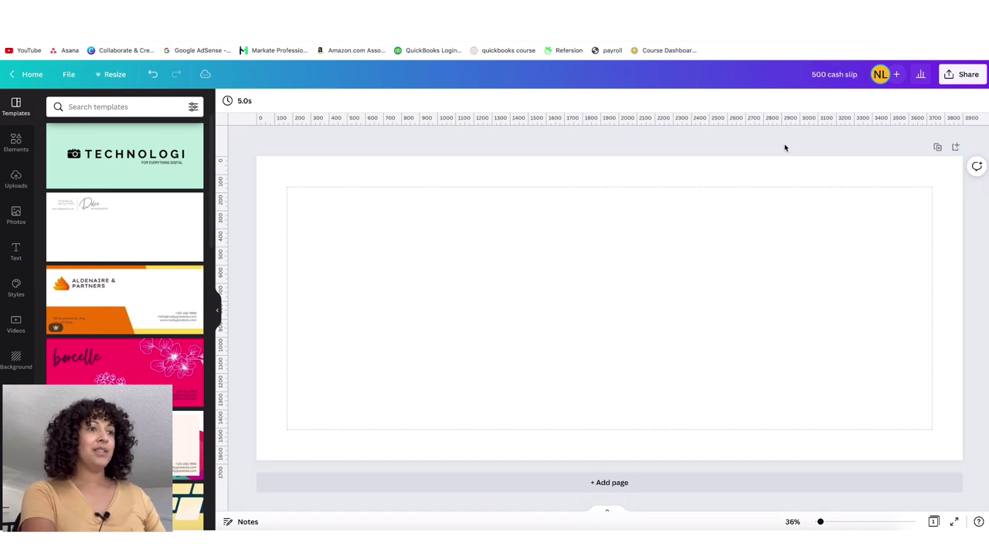
# Find the template with a pale blue rectangle and hanging leaf branches and apply it to the blank page.
pyautogui.click(710, 269)
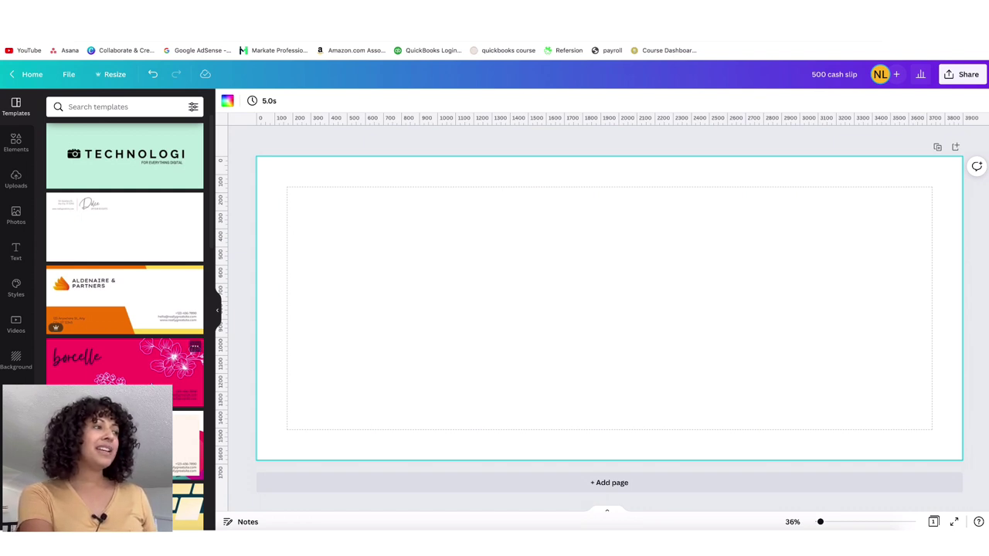
pyautogui.scroll(-5, 131, 363)
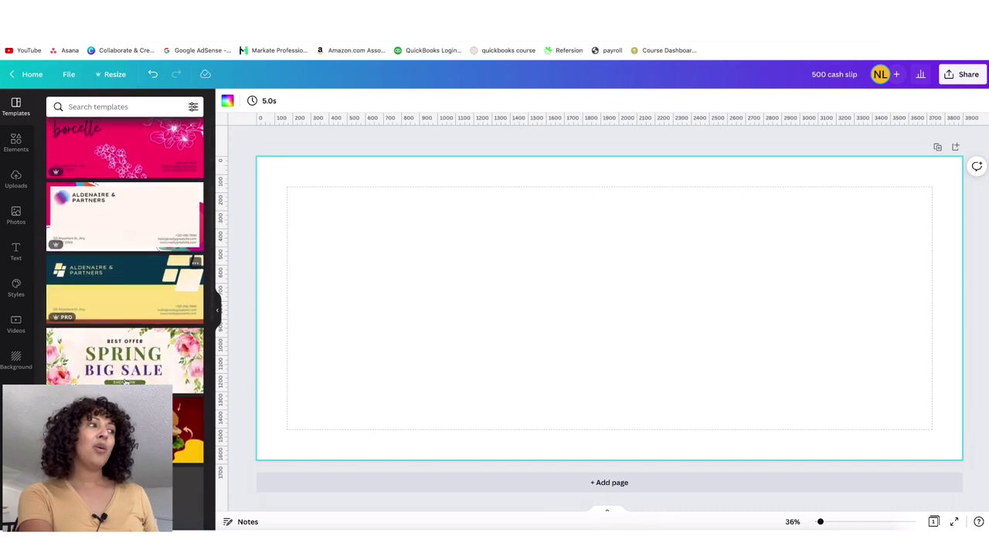
pyautogui.scroll(-5, 126, 382)
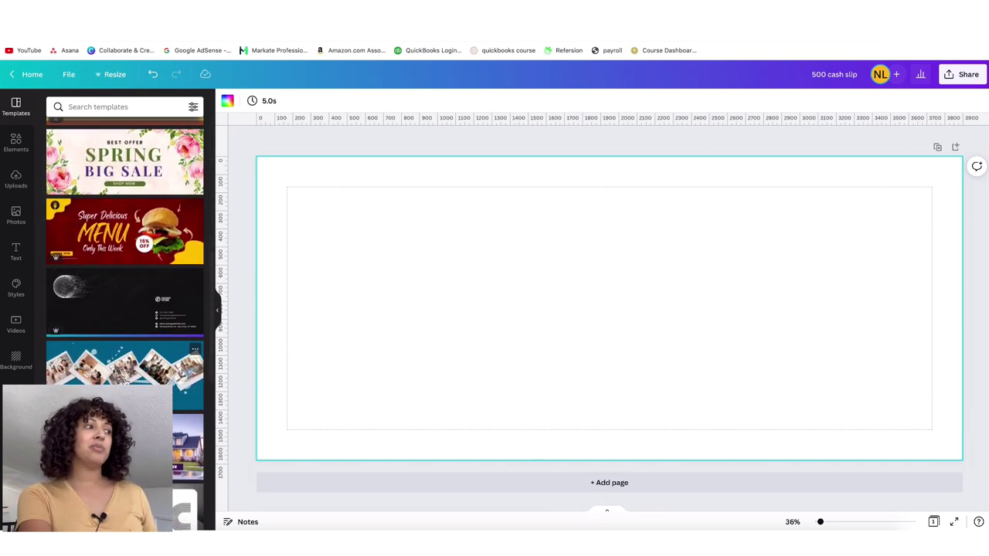
pyautogui.scroll(-8, 126, 381)
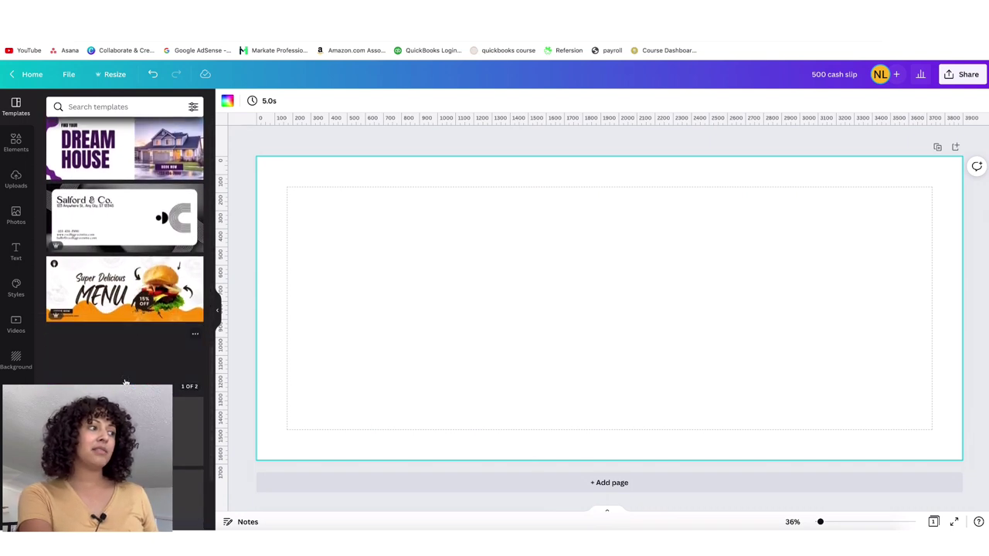
pyautogui.scroll(-4, 126, 382)
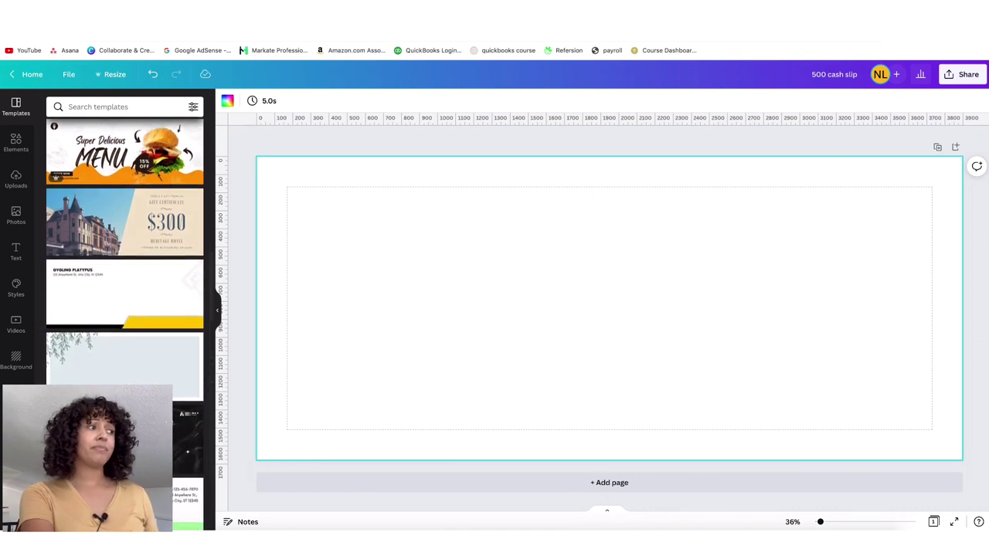
pyautogui.scroll(-1, 125, 309)
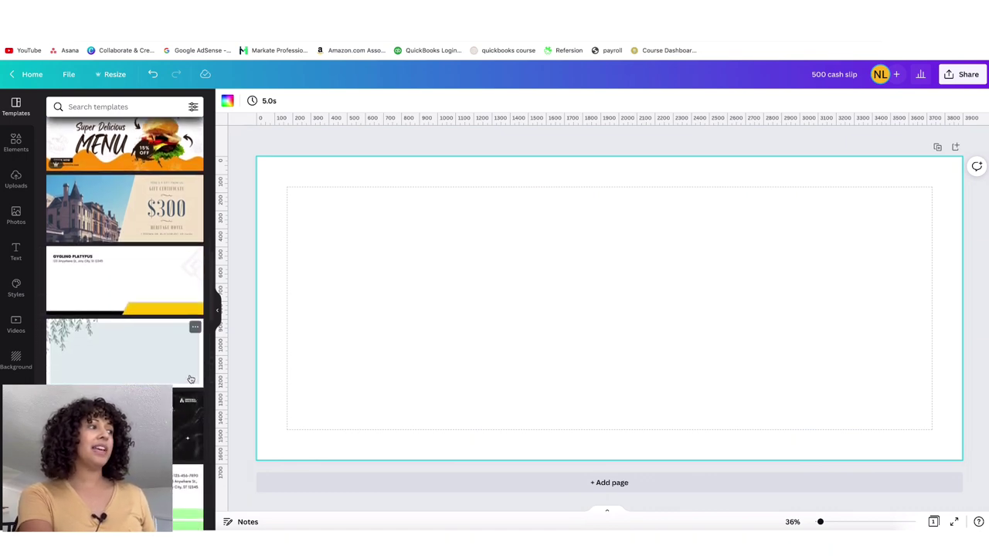
pyautogui.click(130, 366)
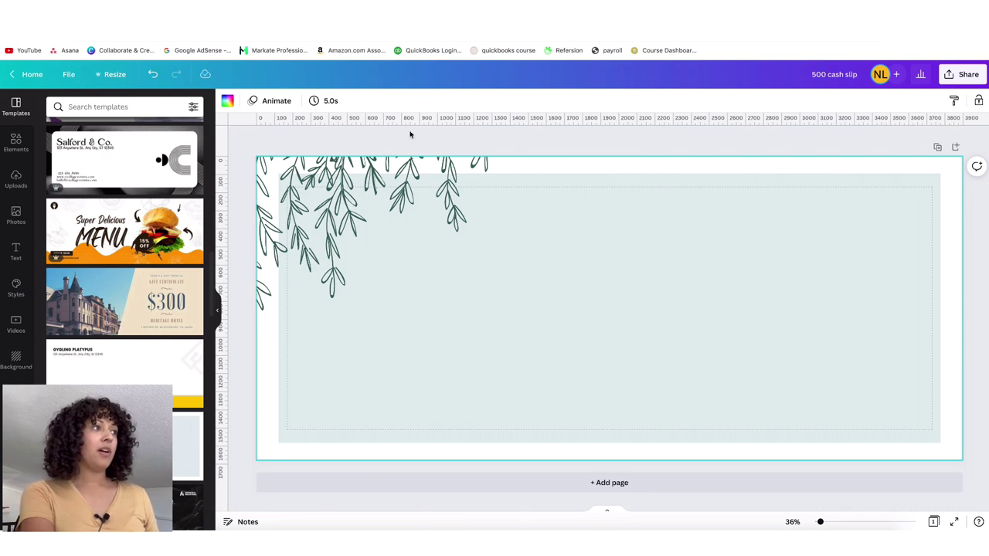
# Set the page background to the default medium-dark gray and delete the leaf branches graphic.
pyautogui.click(227, 101)
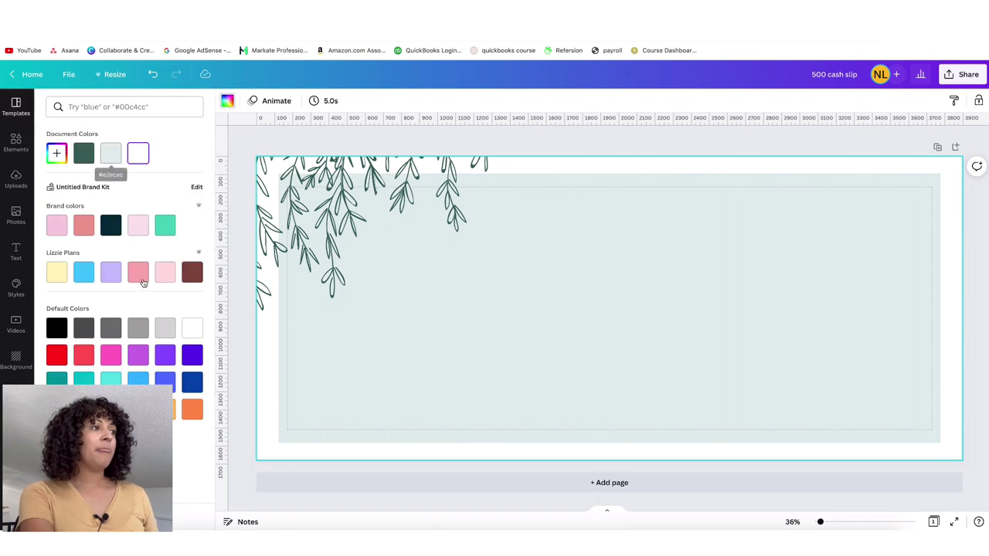
pyautogui.click(112, 328)
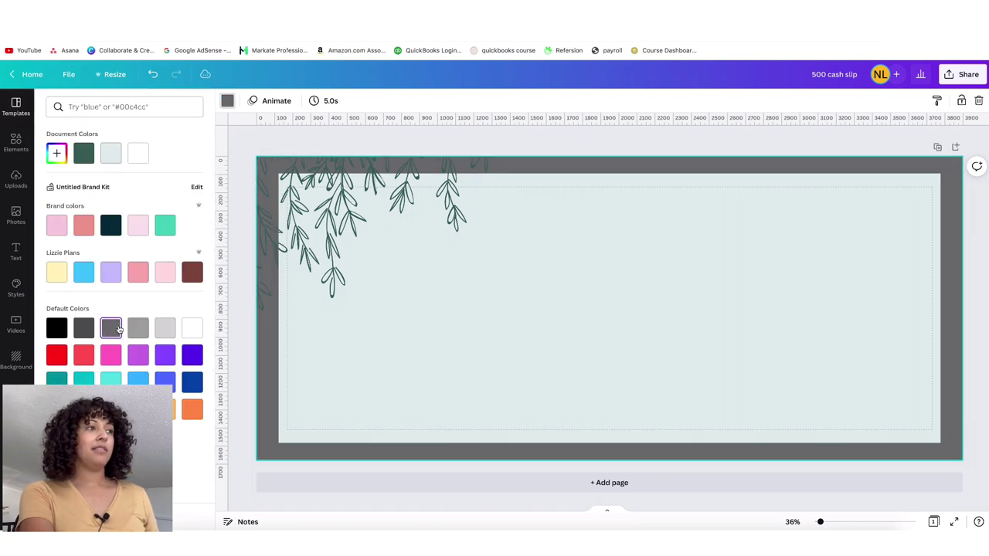
pyautogui.click(334, 221)
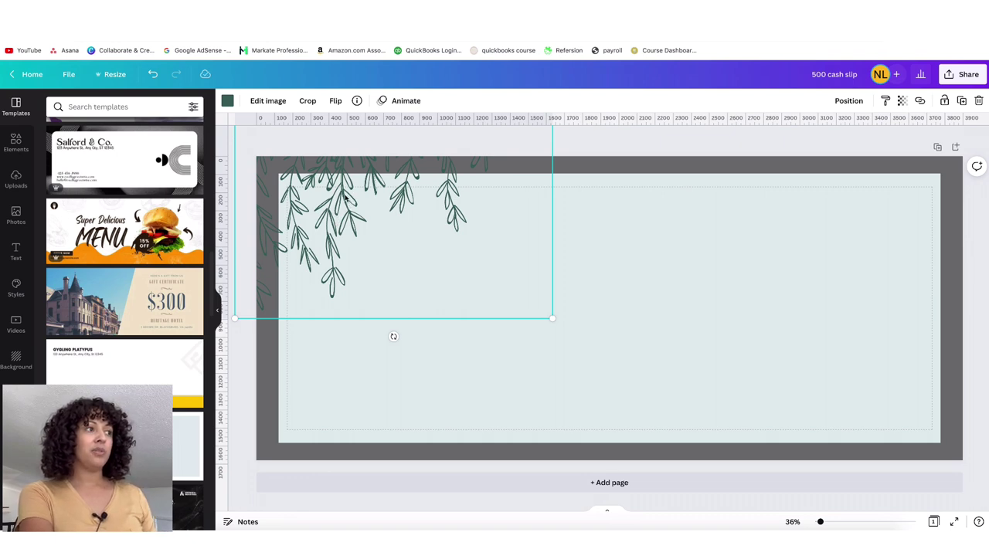
pyautogui.press('Delete')
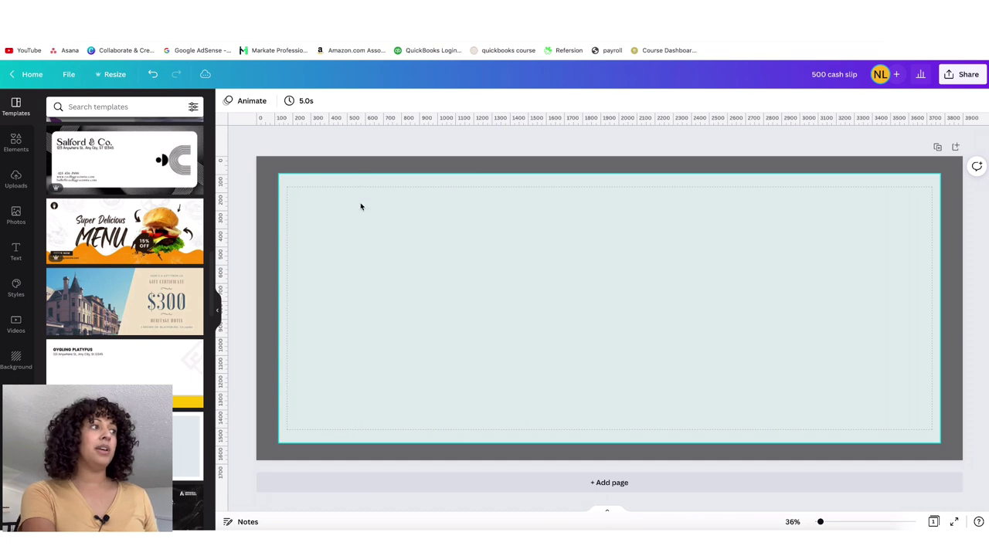
# Recolor the pale blue inner rectangle white.
pyautogui.click(370, 231)
pyautogui.click(227, 102)
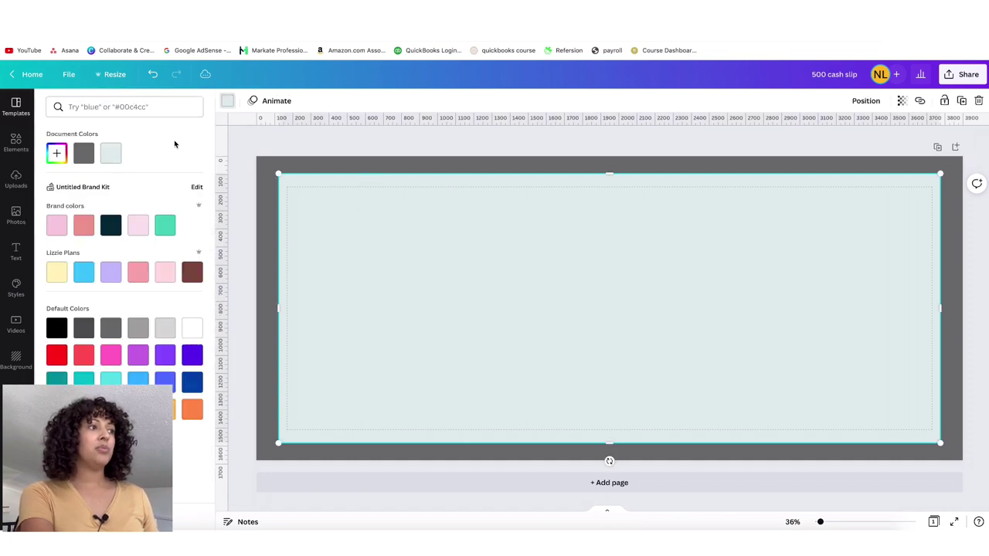
pyautogui.click(191, 326)
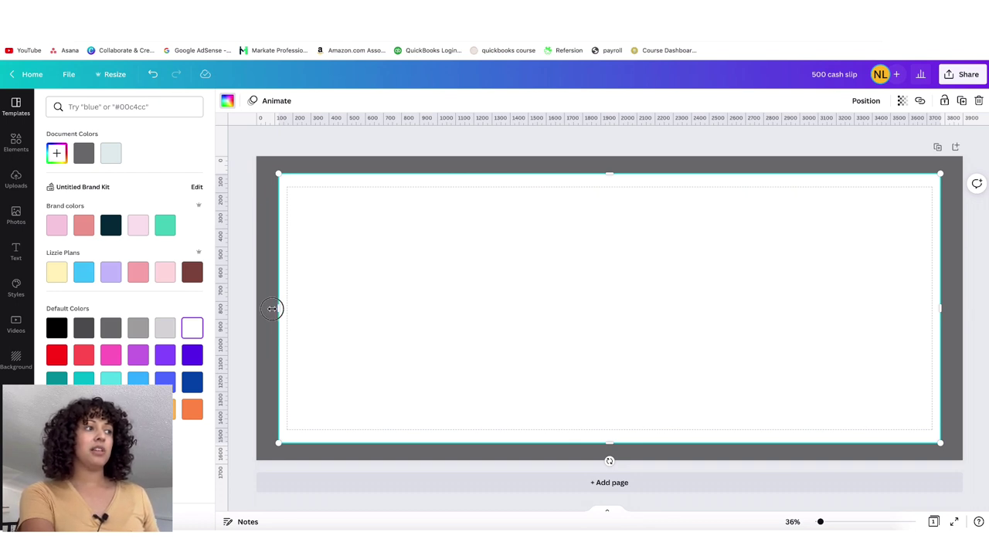
# Enlarge the white rectangle in width and height and recenter it on the page, leaving a narrow, even gray border.
pyautogui.moveTo(275, 308); pyautogui.dragTo(265, 308)
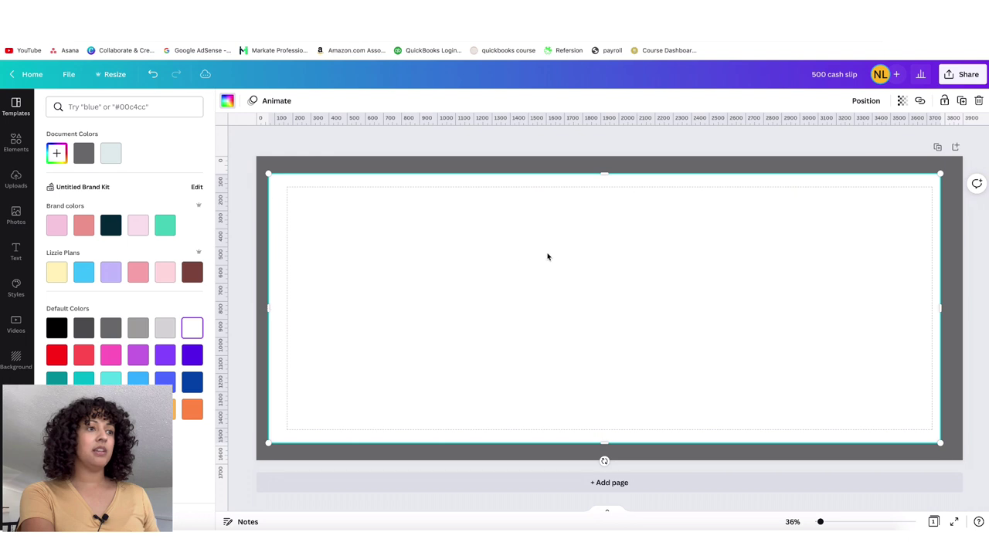
pyautogui.moveTo(787, 280); pyautogui.dragTo(794, 279)
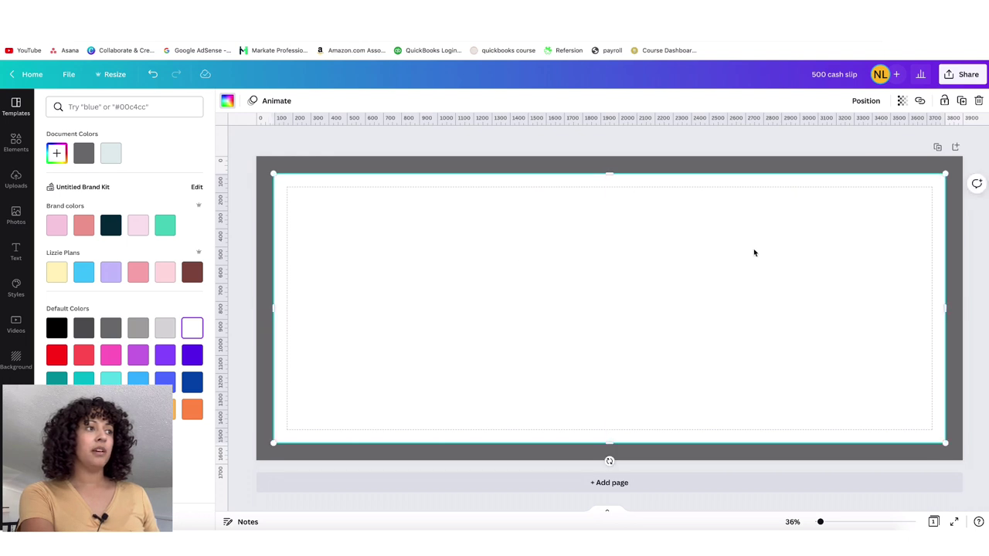
pyautogui.moveTo(610, 174); pyautogui.dragTo(609, 165)
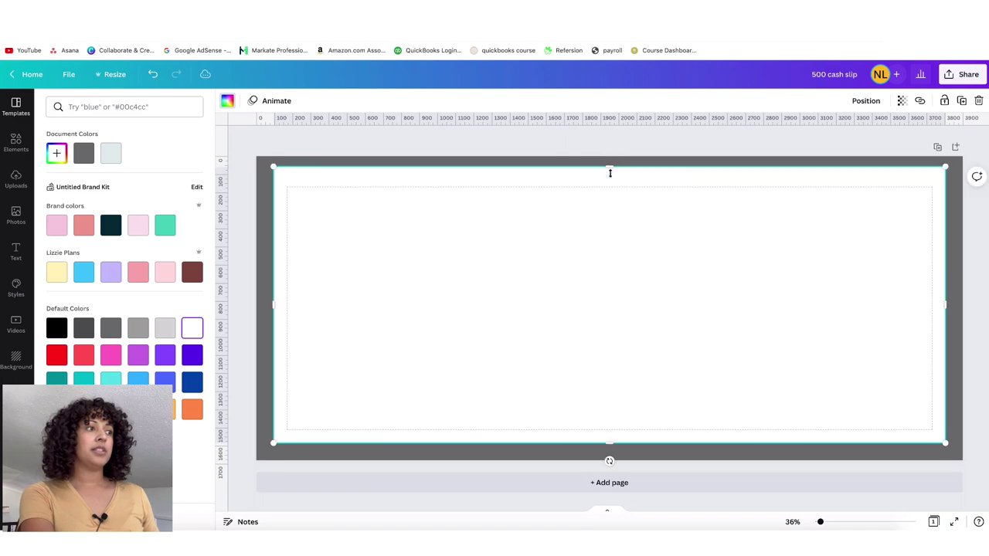
pyautogui.moveTo(613, 232); pyautogui.dragTo(615, 239)
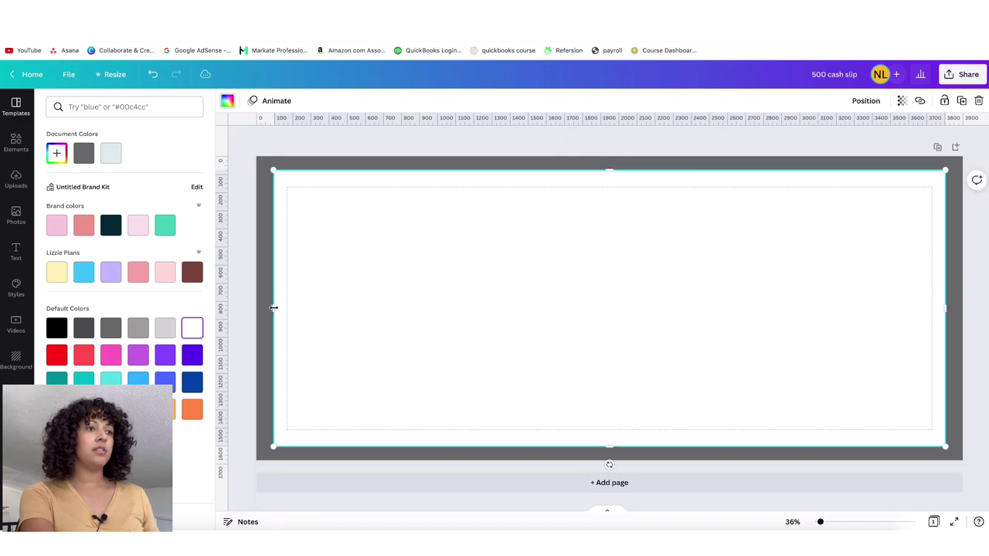
pyautogui.moveTo(273, 307); pyautogui.dragTo(266, 307)
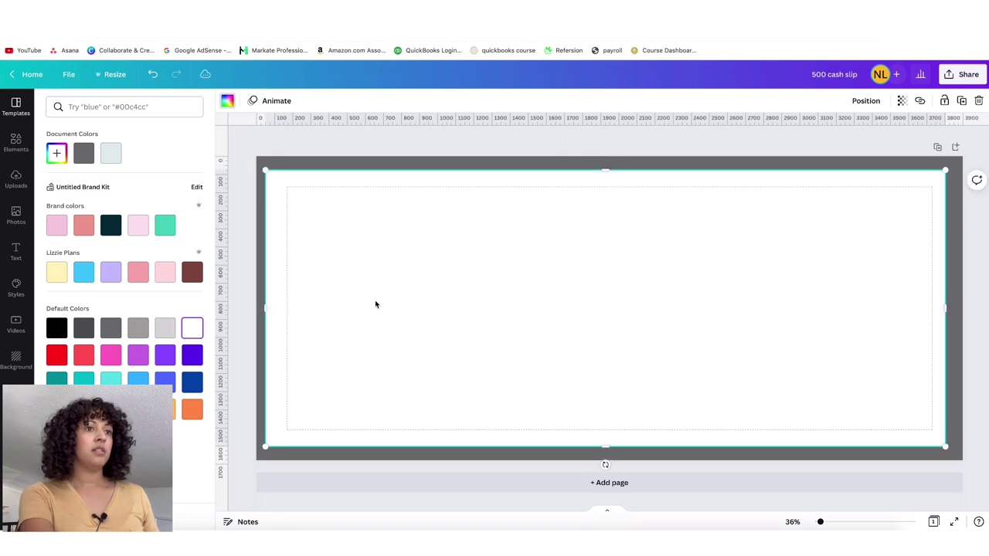
pyautogui.moveTo(375, 304); pyautogui.dragTo(380, 304)
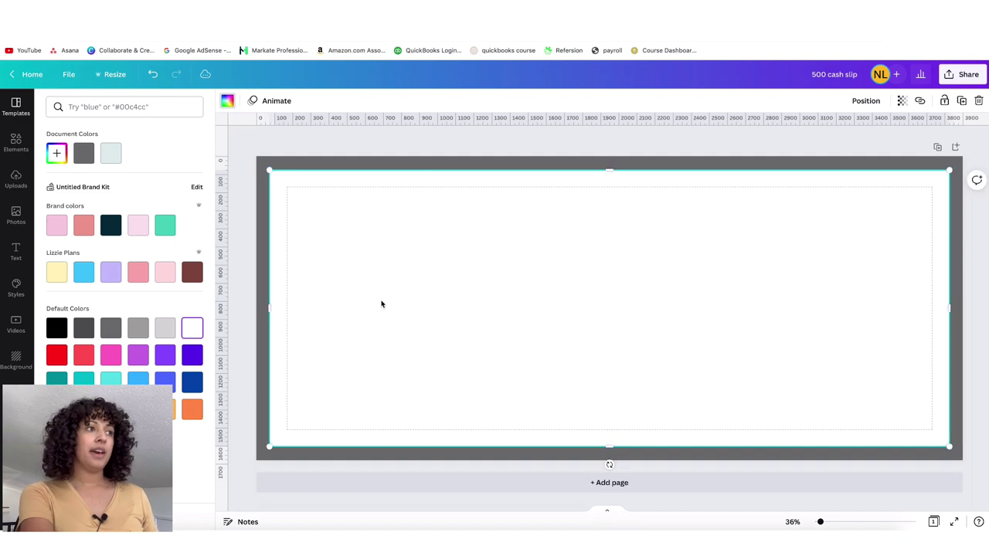
pyautogui.click(447, 146)
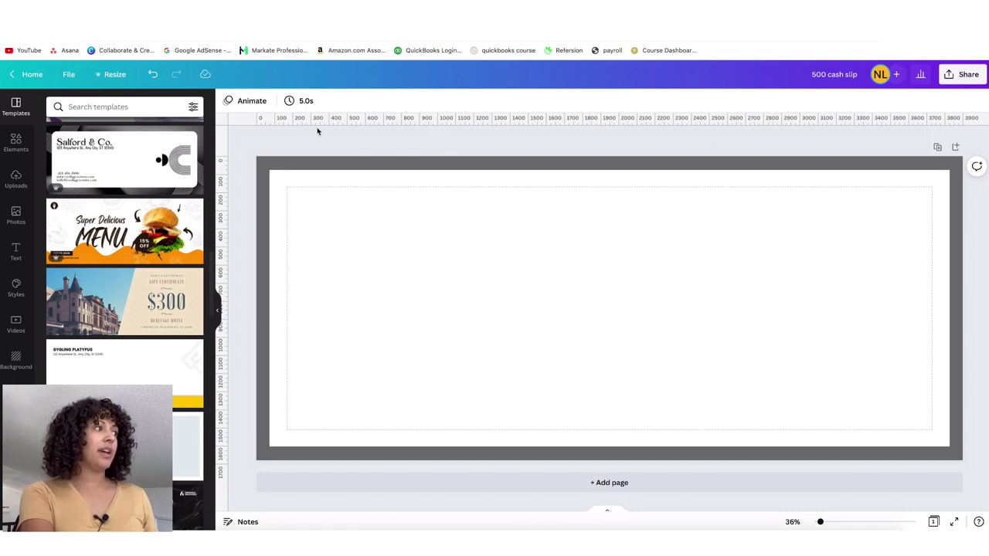
# Search the elements library for 500 and look through the matching graphics.
pyautogui.click(16, 143)
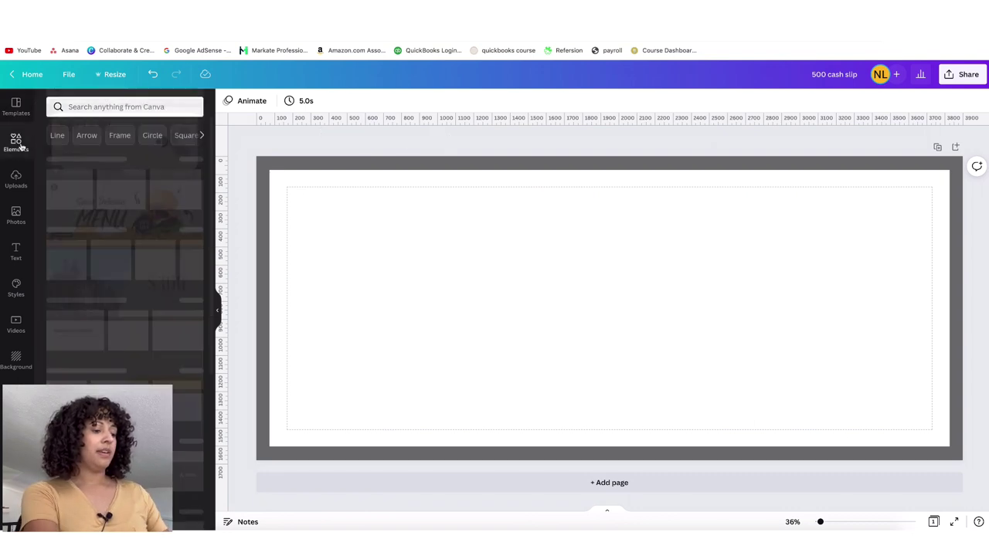
pyautogui.click(85, 111)
pyautogui.write('500')
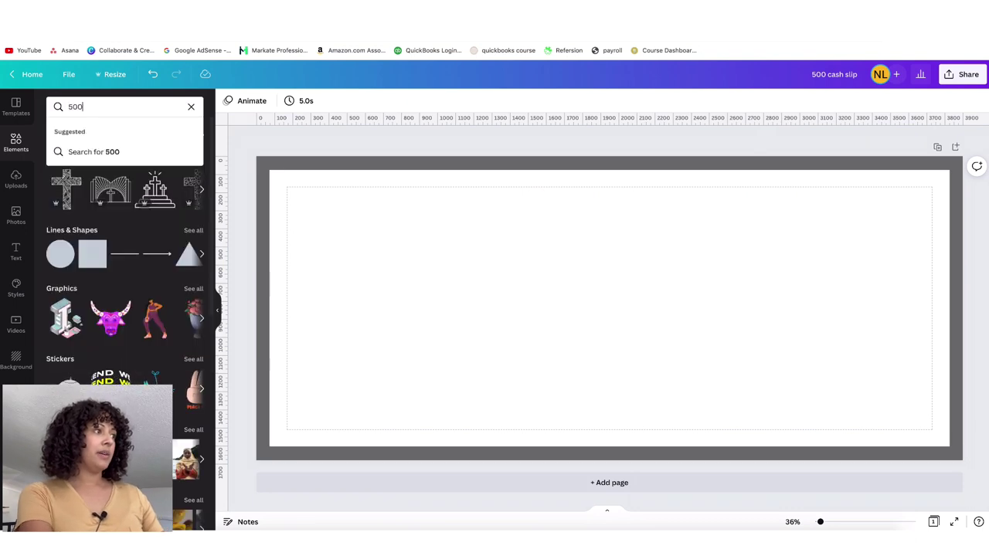
pyautogui.press('Return')
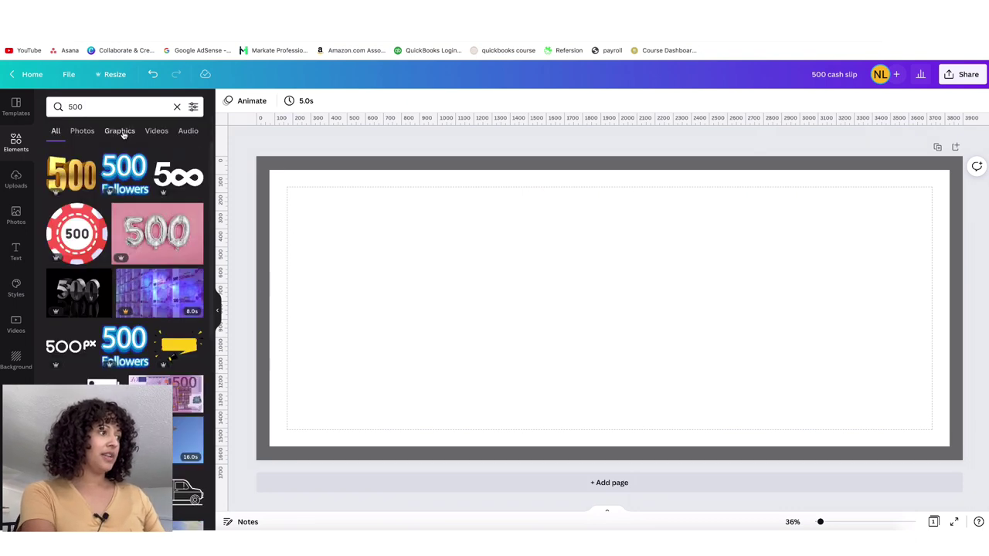
pyautogui.scroll(-3, 118, 336)
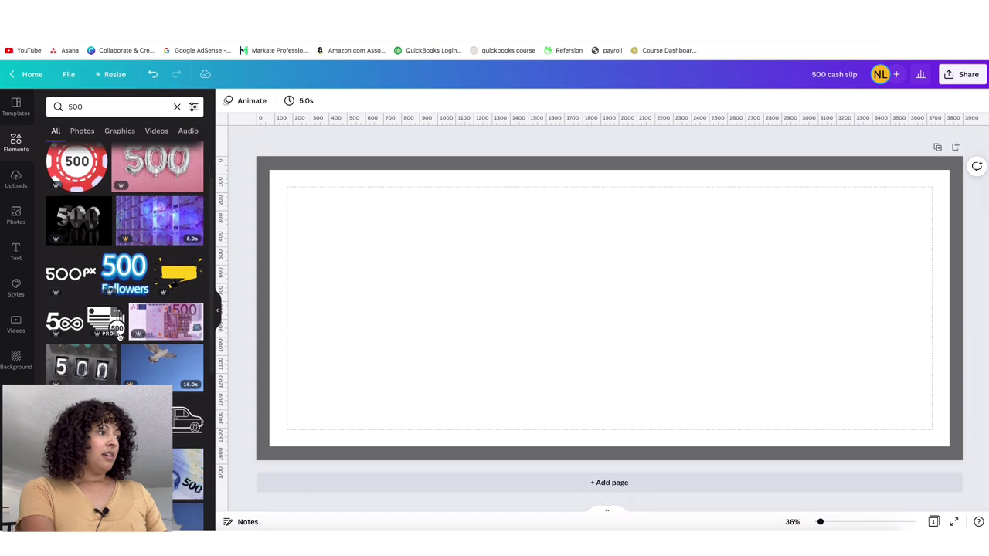
pyautogui.scroll(-5, 119, 336)
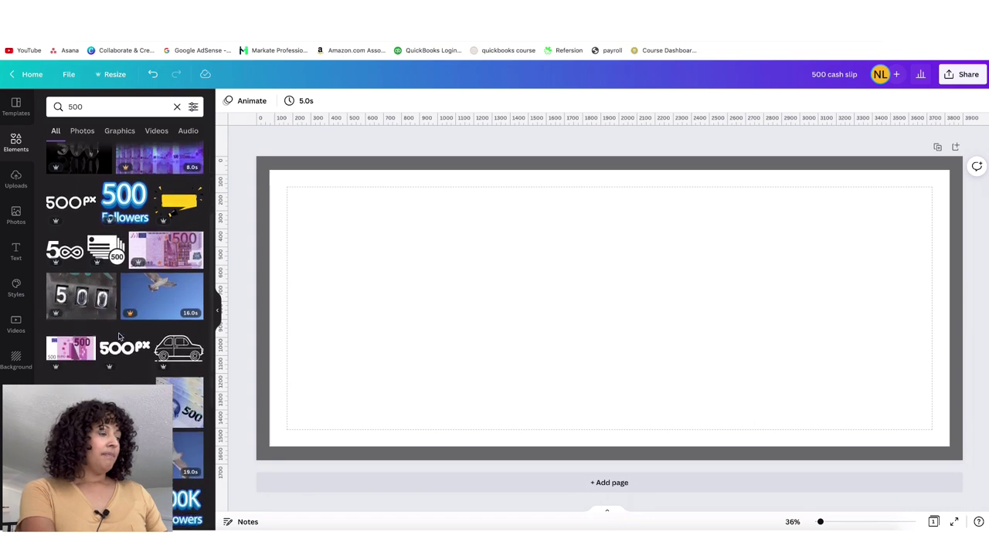
# Change the elements search to $500, look through the matches and clear the search.
pyautogui.click(72, 107)
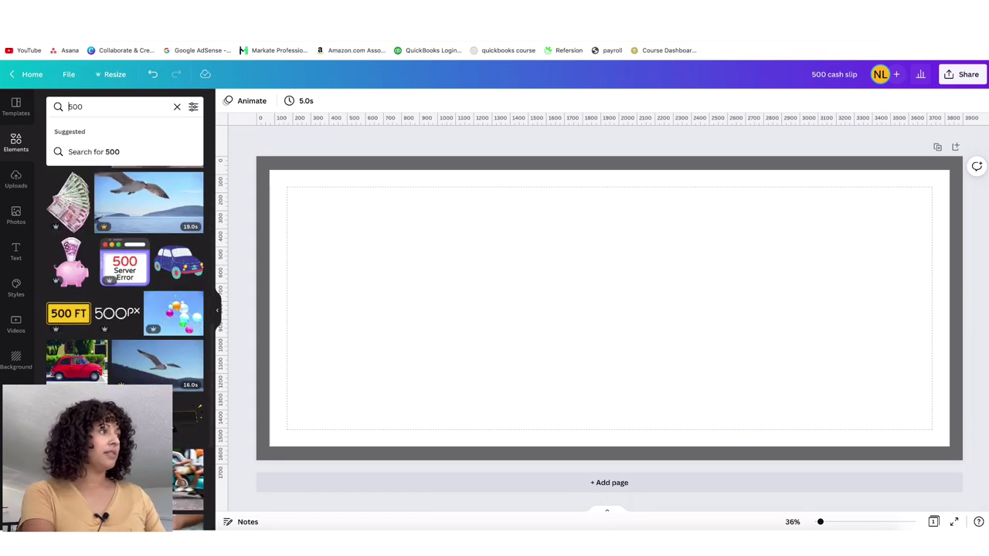
pyautogui.write('$')
pyautogui.press('Return')
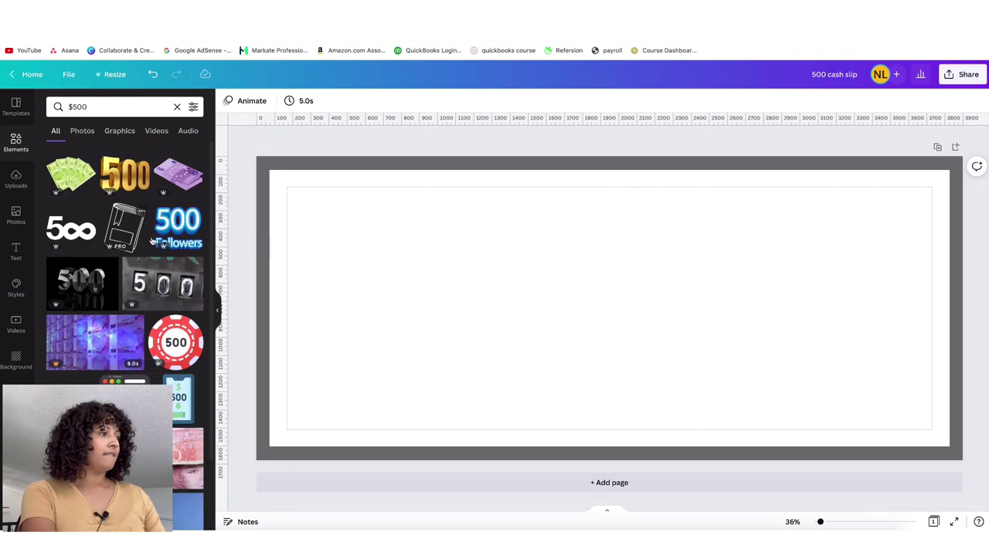
pyautogui.scroll(-10, 153, 241)
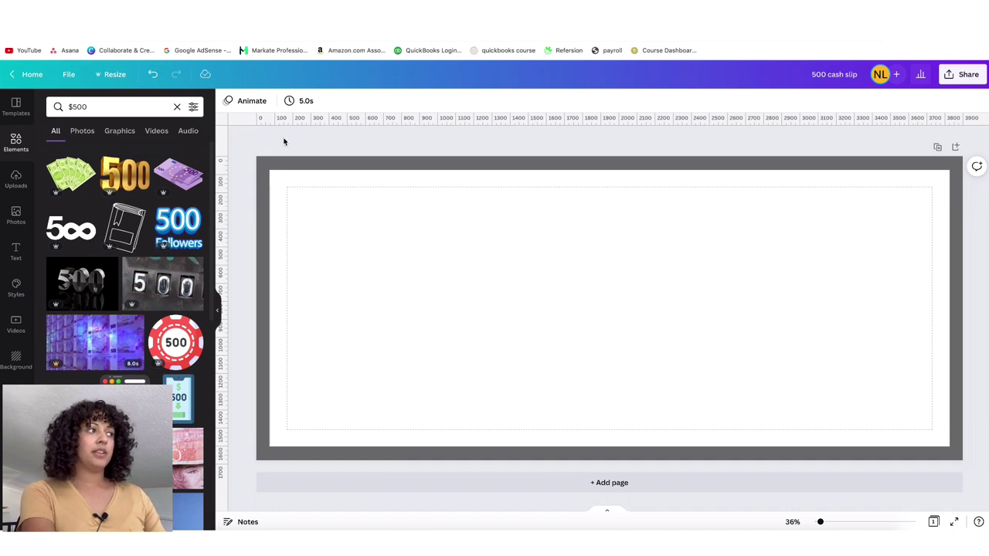
pyautogui.click(177, 107)
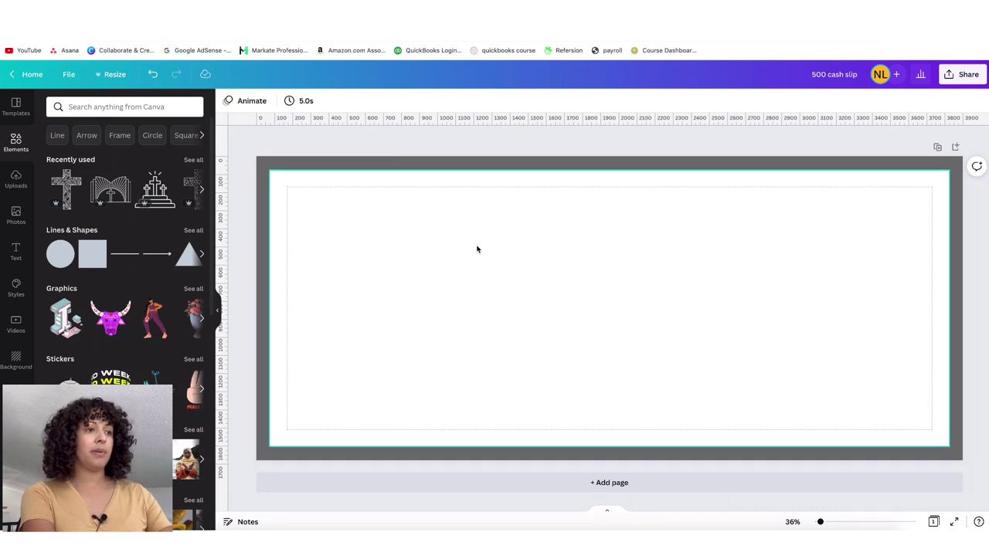
pyautogui.press('t')
pyautogui.press('BackSpace')
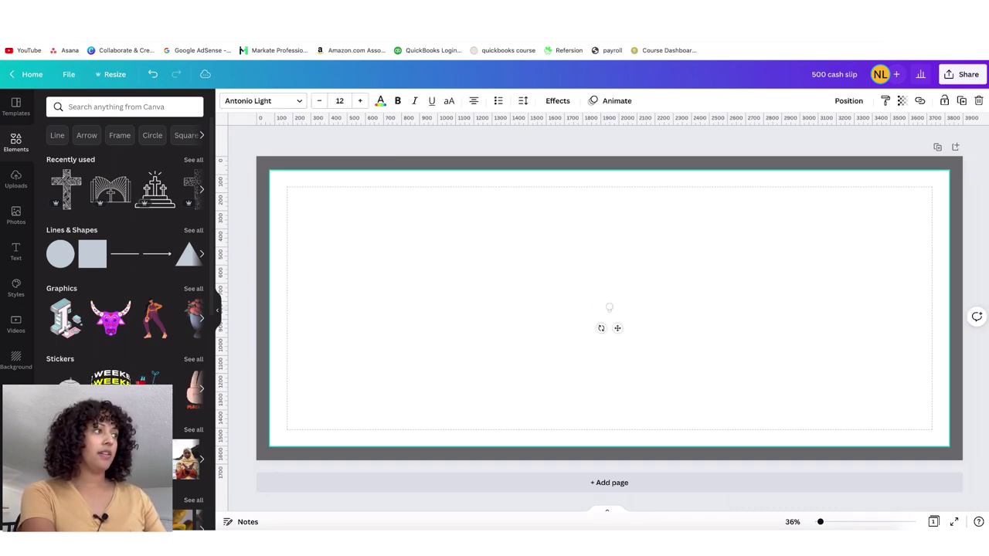
pyautogui.press('Escape')
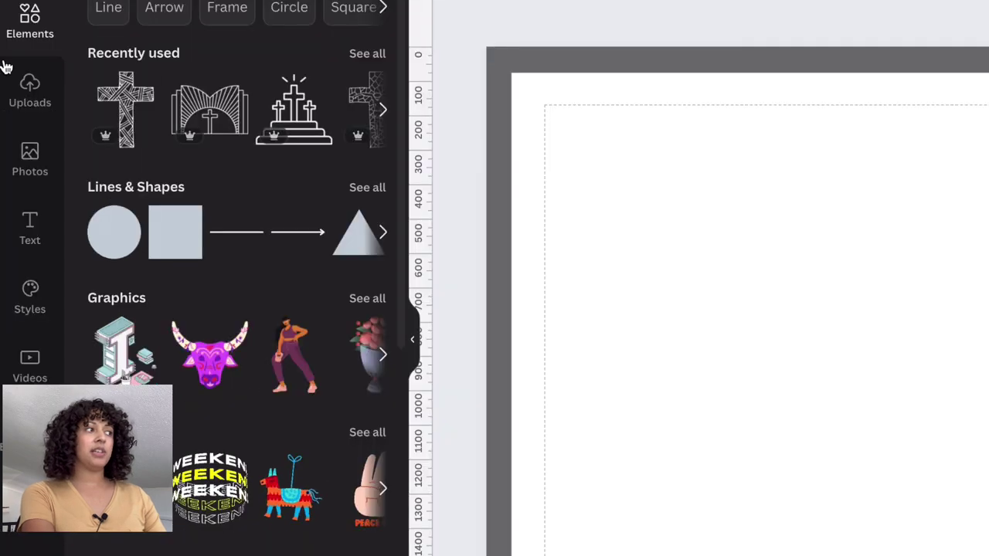
# Add the outlined purple "BE BRAVE" text design to the page.
pyautogui.click(29, 241)
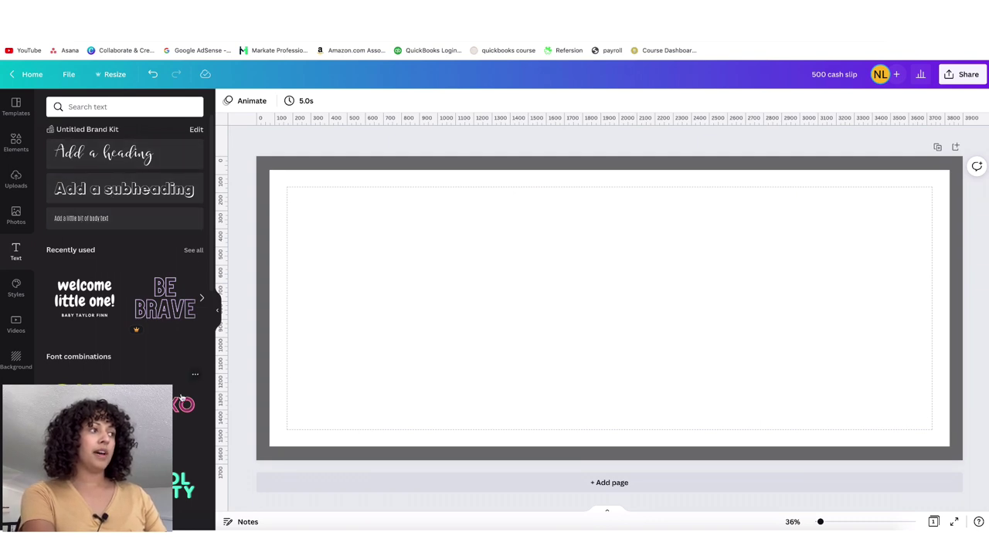
pyautogui.scroll(-2, 163, 308)
pyautogui.scroll(-1, 164, 309)
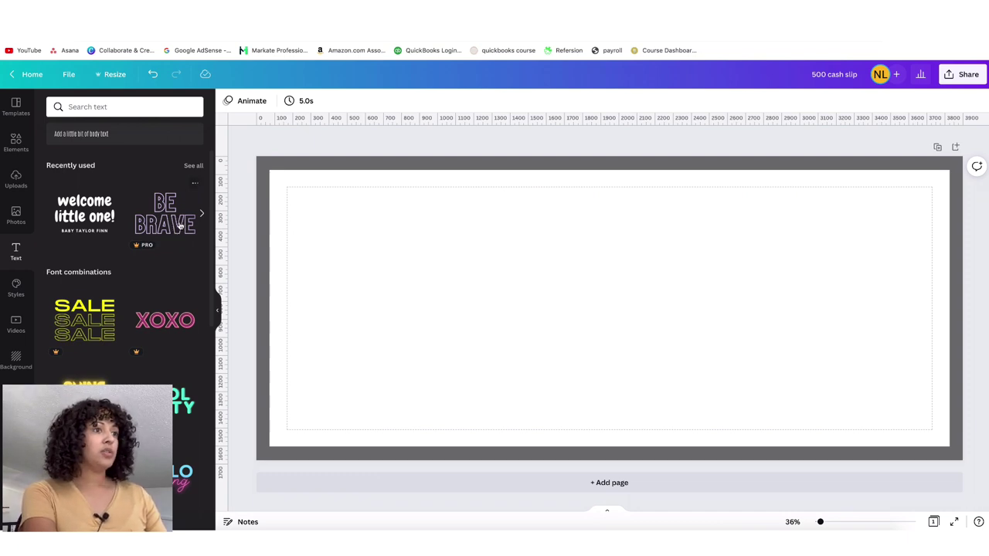
pyautogui.click(180, 225)
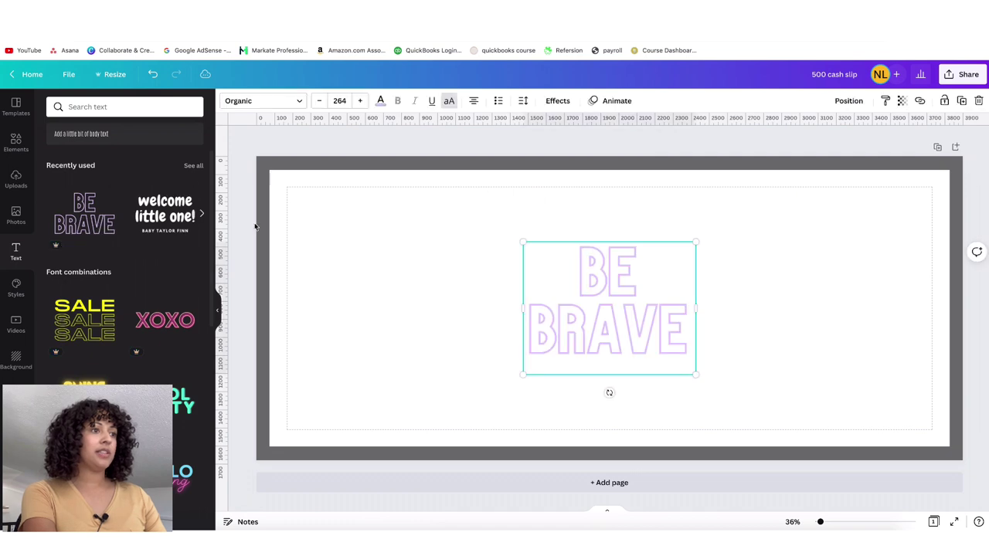
# Replace the whole "BE BRAVE" wording with 500.
pyautogui.doubleClick(605, 292)
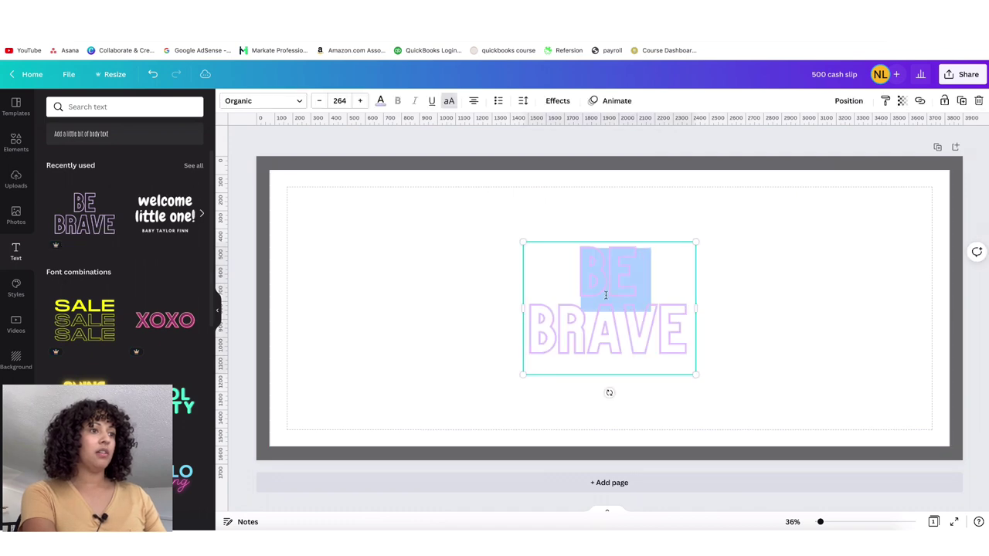
pyautogui.doubleClick(668, 338)
pyautogui.click(681, 334)
pyautogui.hotkey('ctrl', 'a')
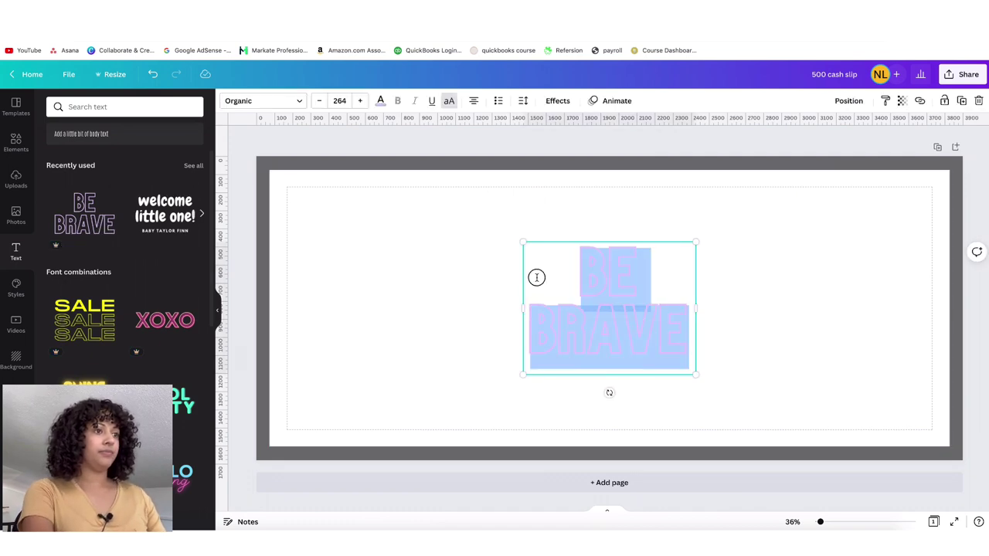
pyautogui.write('500')
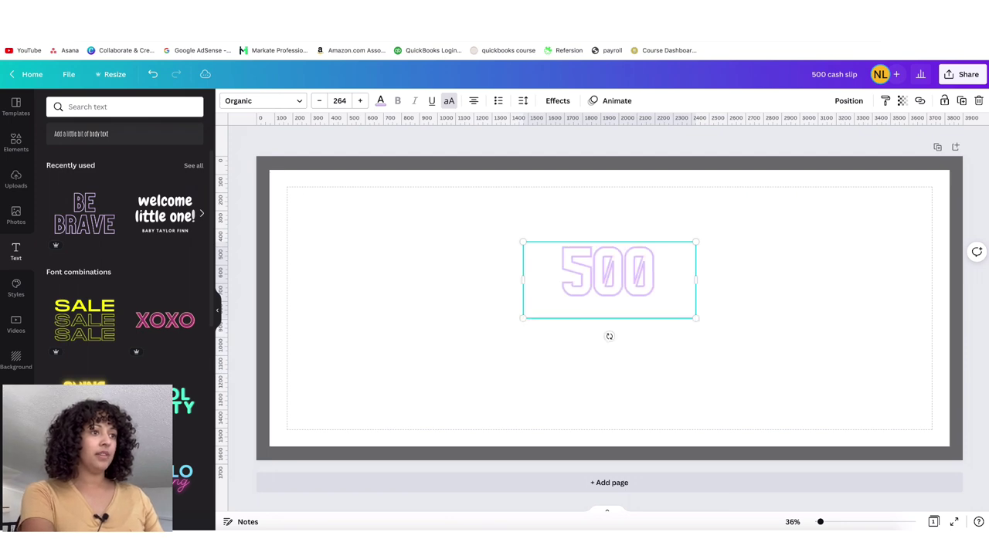
# Narrow the 500 text box, enlarge the text to about size 316 and place it in the white rectangle's upper-left corner.
pyautogui.moveTo(695, 280); pyautogui.dragTo(636, 280)
pyautogui.moveTo(637, 316); pyautogui.dragTo(675, 370)
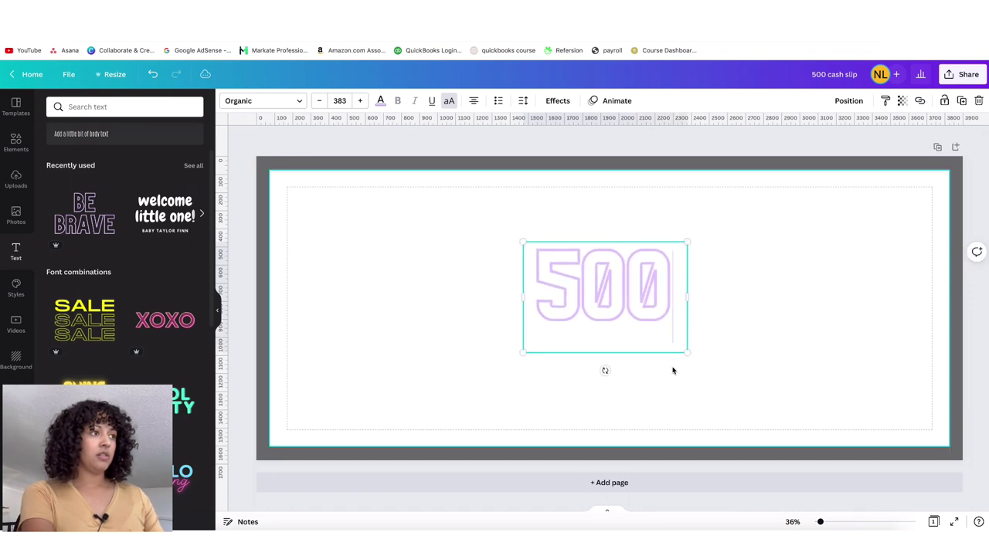
pyautogui.click(702, 388)
pyautogui.moveTo(638, 311); pyautogui.dragTo(363, 220)
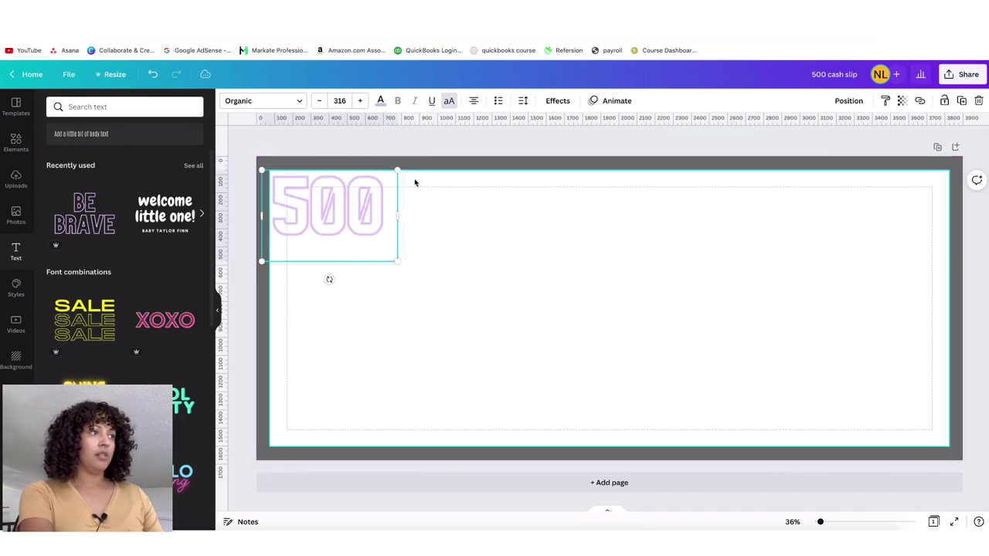
# Recolor the 500 text black and place a duplicate of it level in the white rectangle's upper-right corner.
pyautogui.click(380, 101)
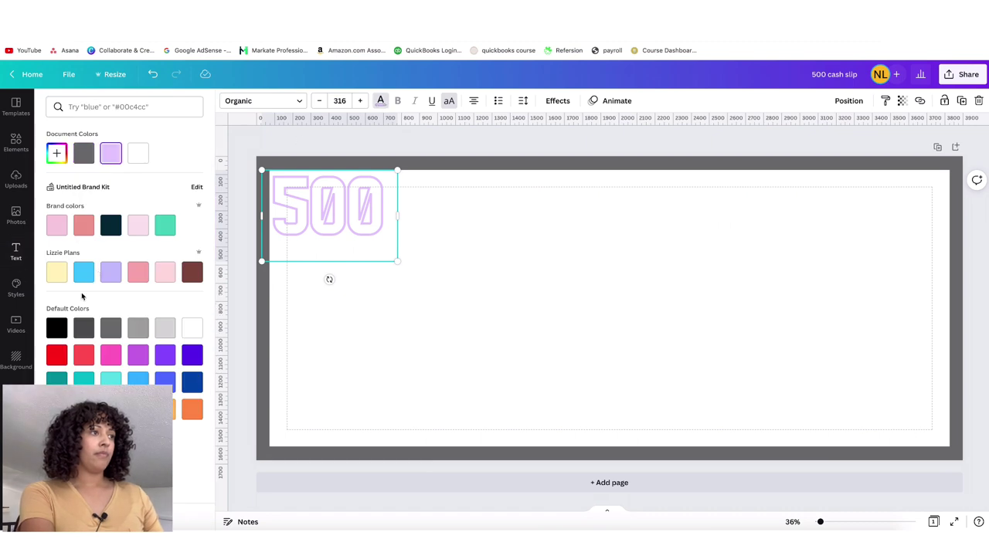
pyautogui.click(56, 327)
pyautogui.click(460, 153)
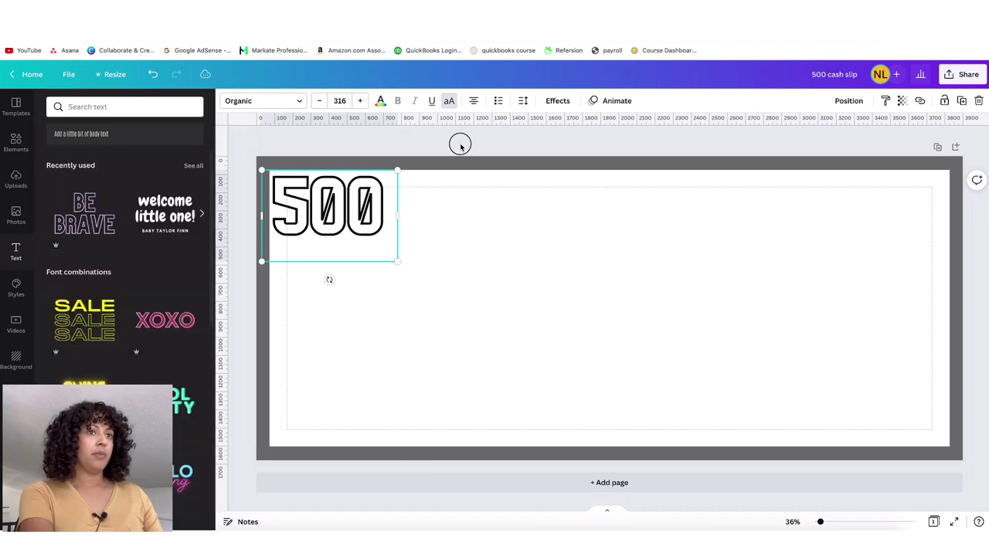
pyautogui.click(960, 101)
pyautogui.moveTo(366, 215); pyautogui.dragTo(919, 210)
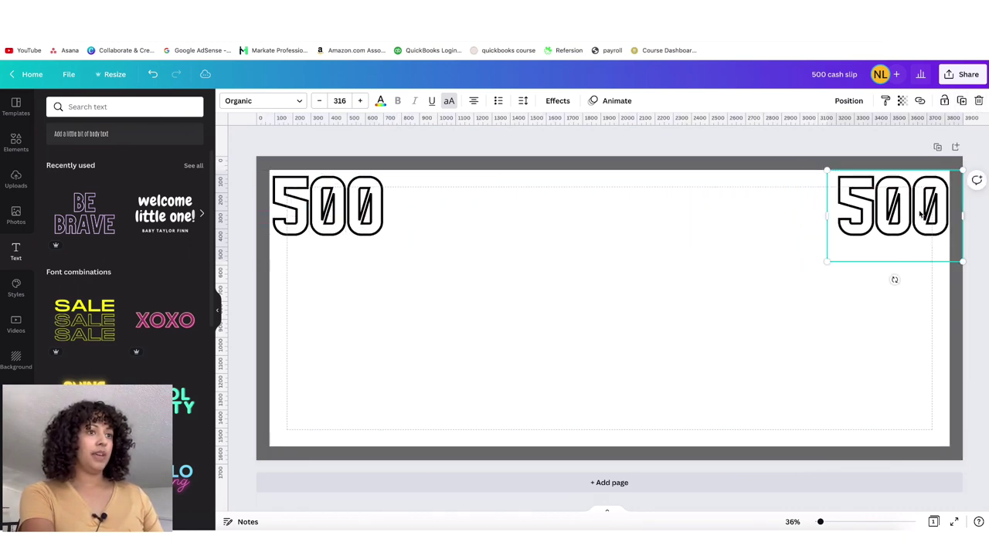
# Copy both upper 500 texts together and place the pasted pair in the white rectangle's two lower corners, aligned beneath the originals.
pyautogui.click(328, 204)
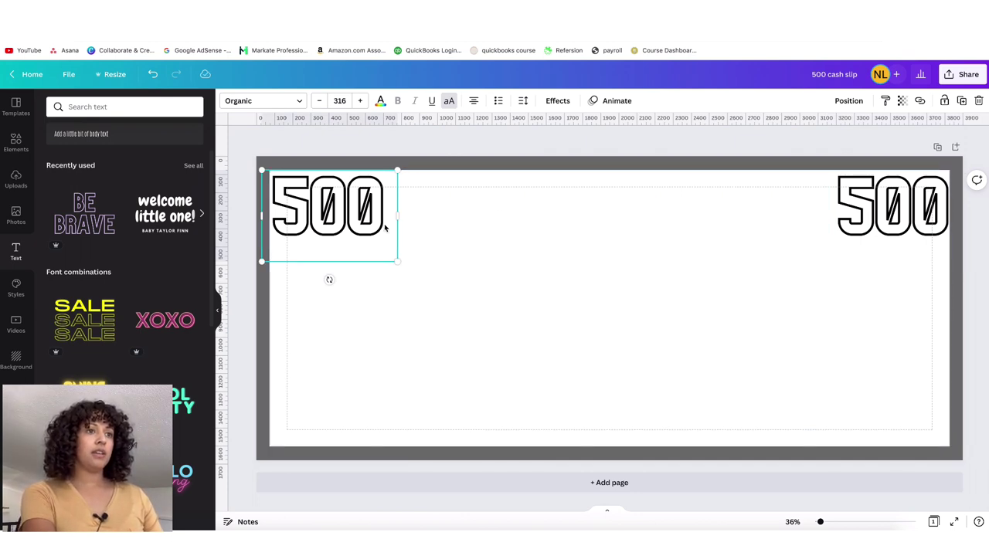
pyautogui.keyDown('shift'); pyautogui.click(915, 198); pyautogui.keyUp('shift')
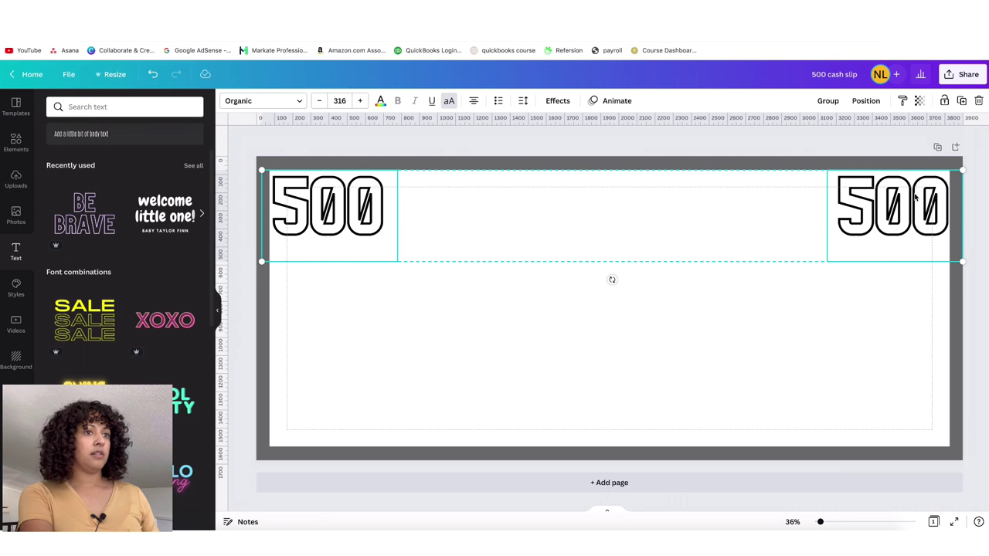
pyautogui.rightClick(915, 198)
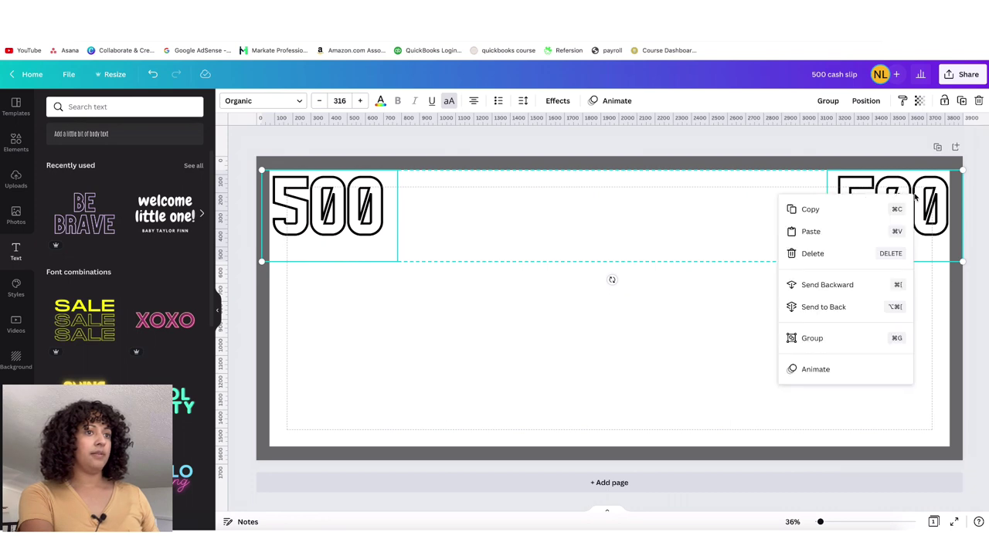
pyautogui.click(853, 214)
pyautogui.click(790, 136)
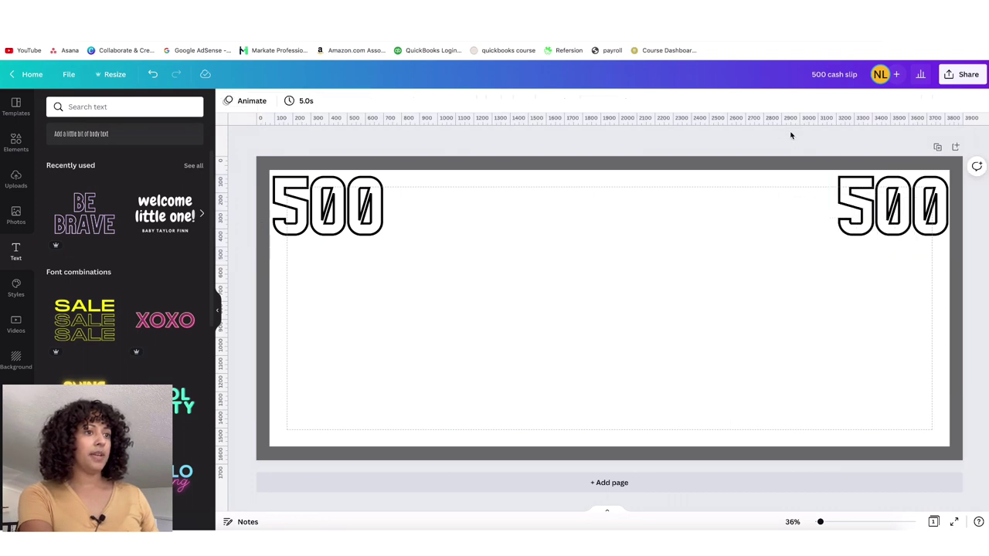
pyautogui.rightClick(754, 281)
pyautogui.click(787, 318)
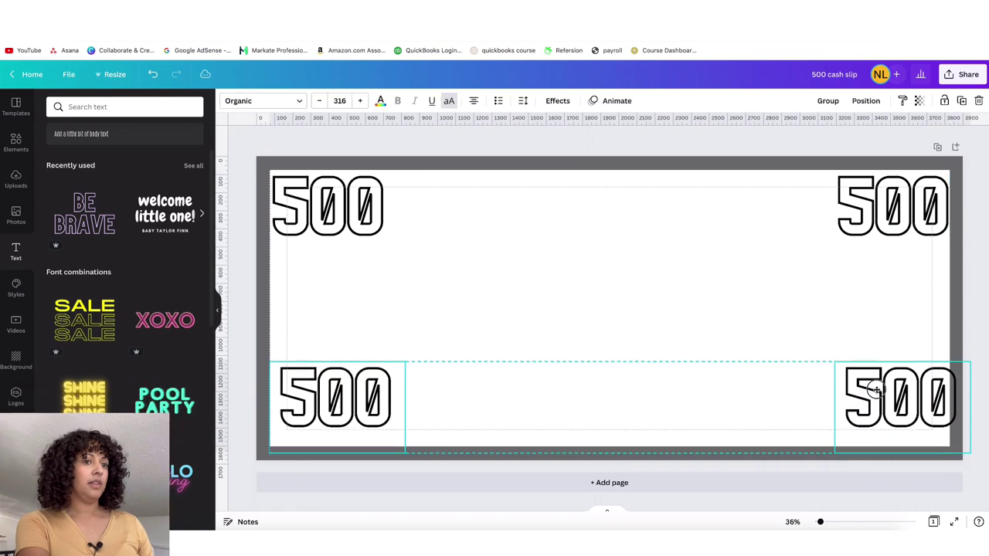
pyautogui.moveTo(874, 386); pyautogui.dragTo(873, 405)
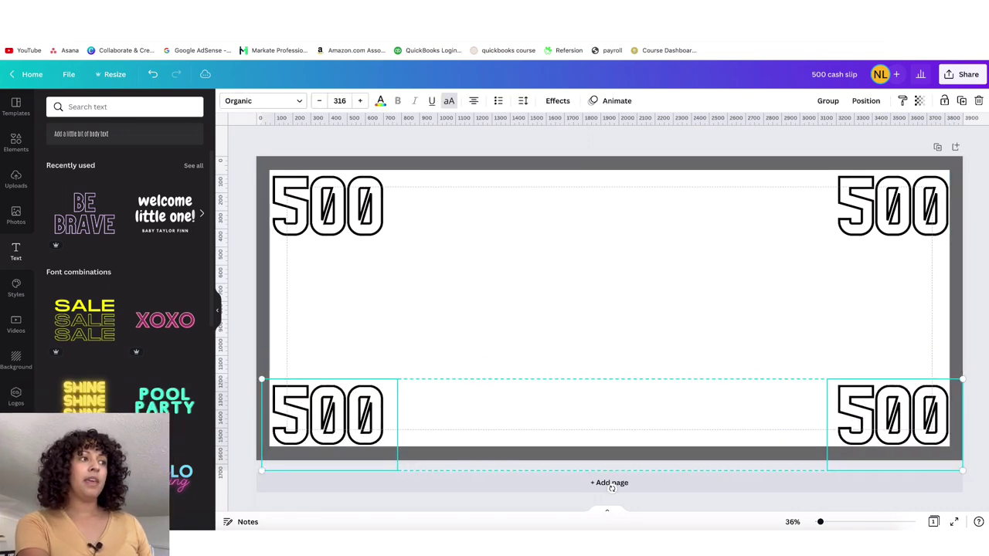
pyautogui.click(985, 176)
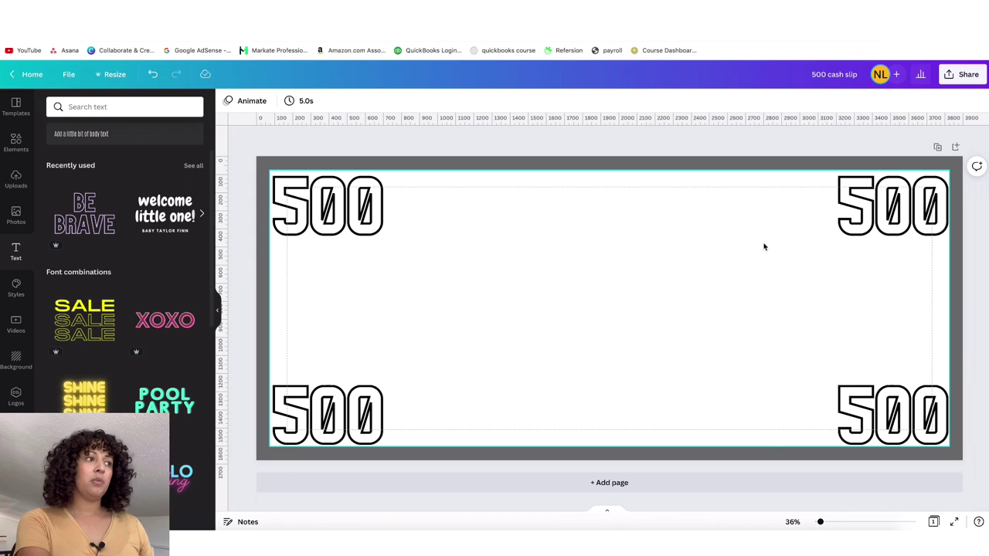
# Give the upper-left 500 a Glitch effect with offset 100, direction about 138 and the cyan-magenta color pair.
pyautogui.click(366, 233)
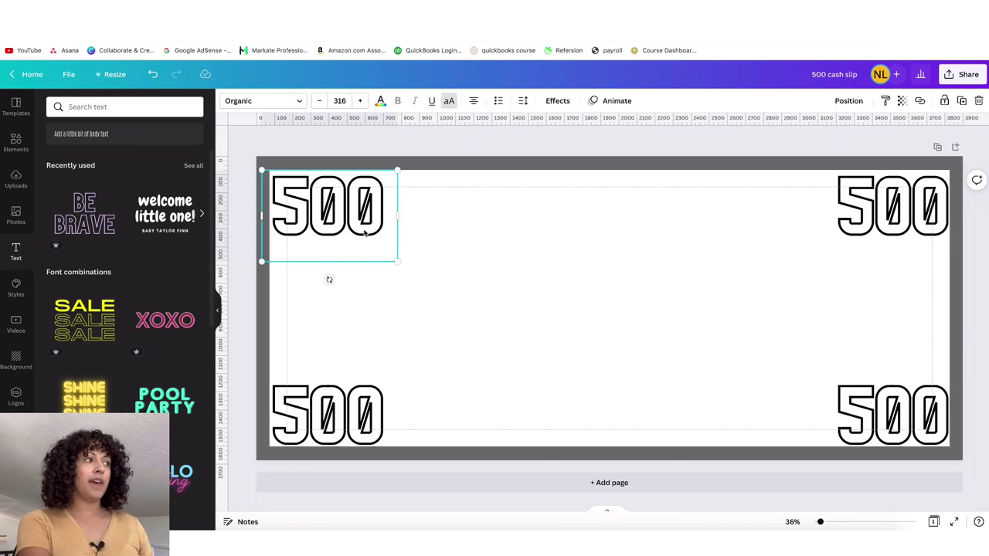
pyautogui.click(557, 101)
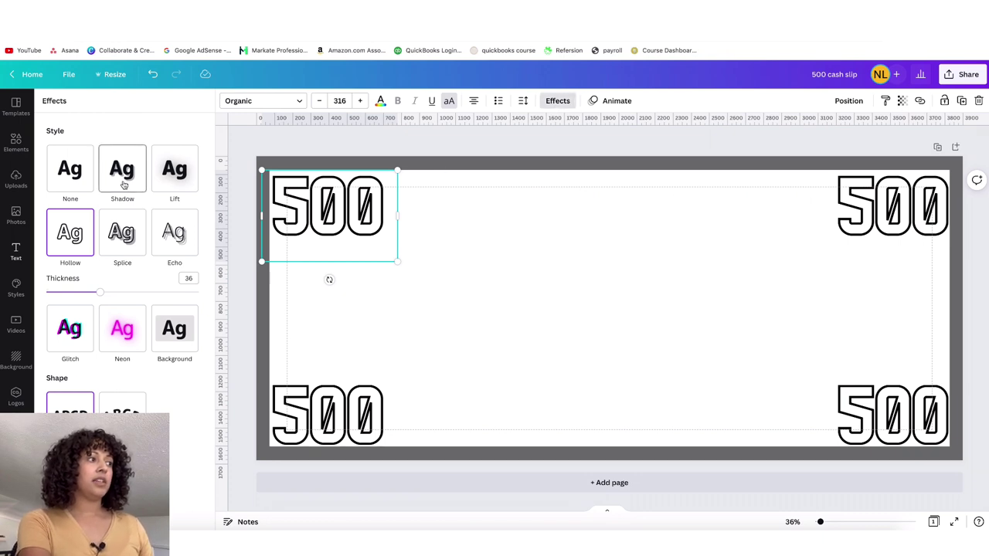
pyautogui.click(79, 340)
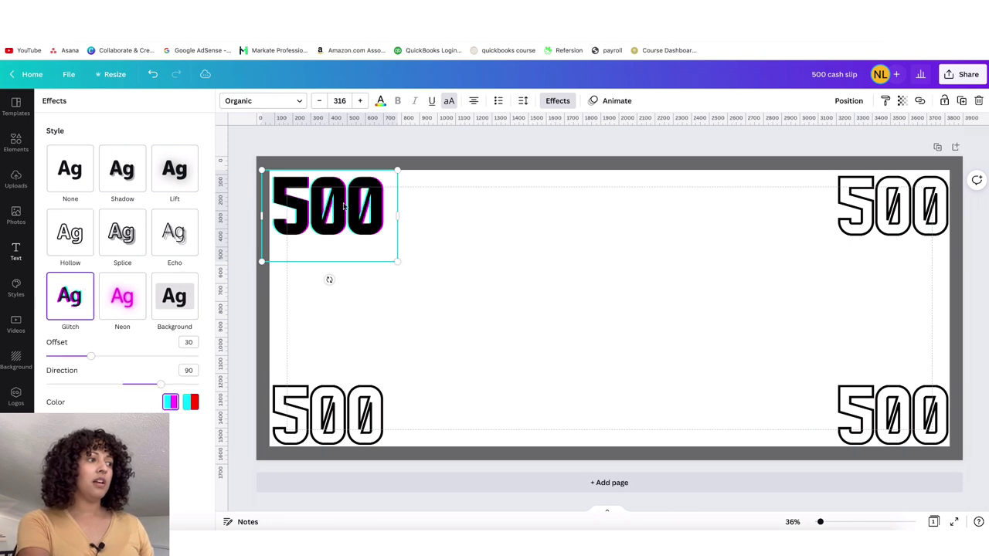
pyautogui.click(190, 402)
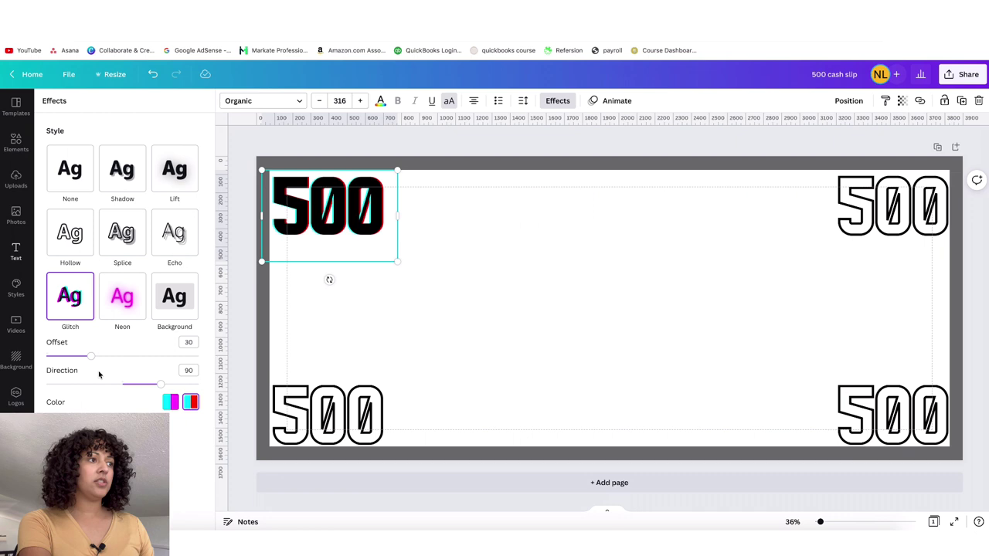
pyautogui.moveTo(92, 356); pyautogui.dragTo(214, 347)
pyautogui.click(170, 403)
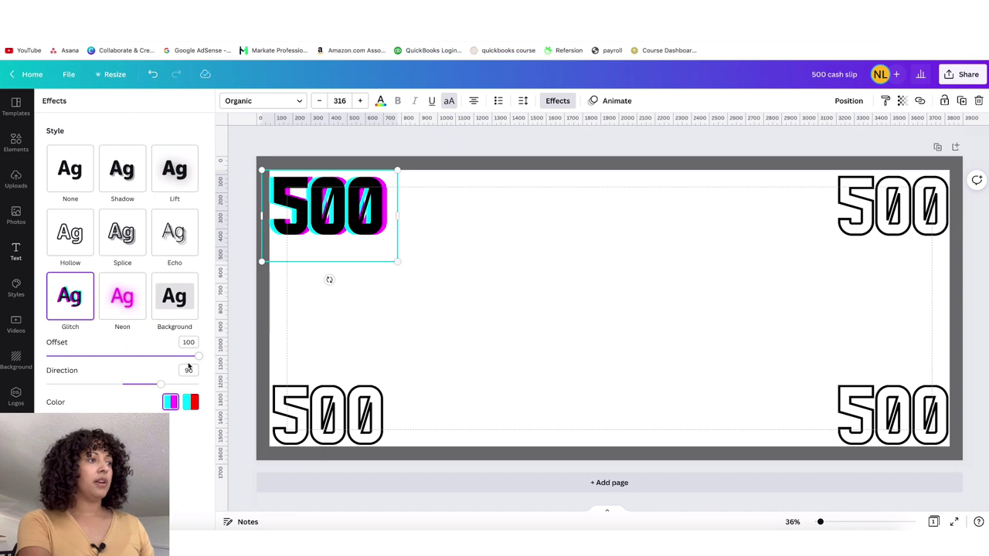
pyautogui.moveTo(160, 383); pyautogui.dragTo(179, 384)
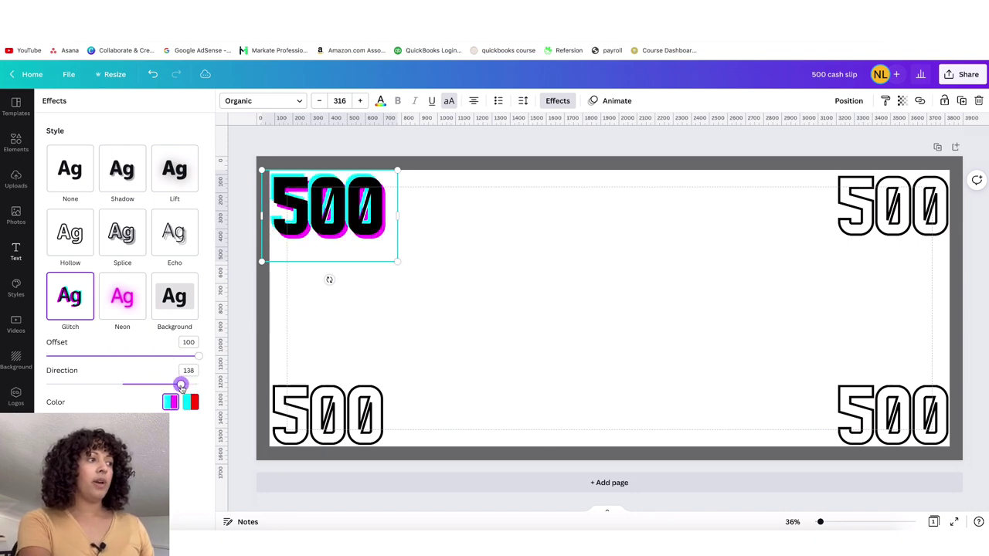
# Try out the Splice, Shadow, Lift, Neon and Glitch effects on the upper-left 500.
pyautogui.click(133, 315)
pyautogui.click(120, 251)
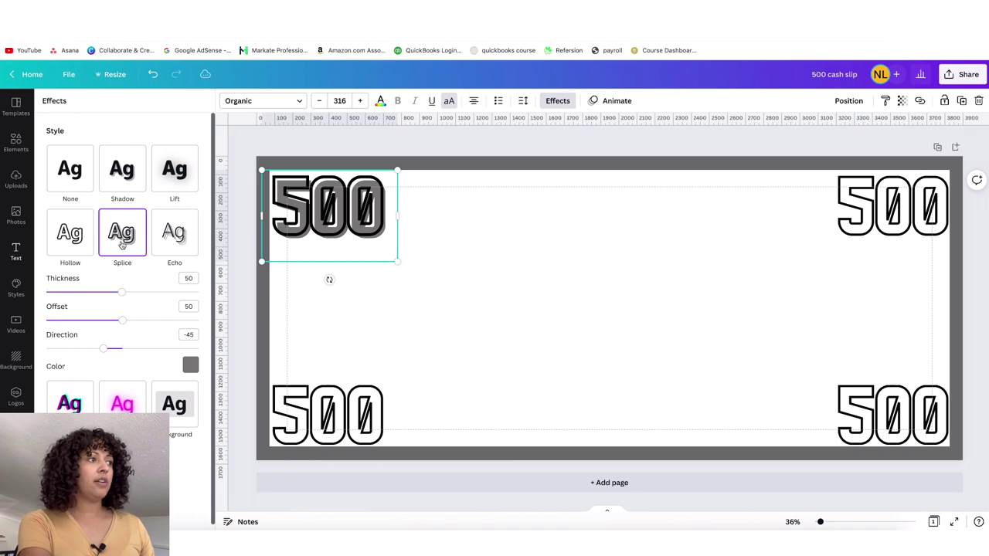
pyautogui.click(128, 187)
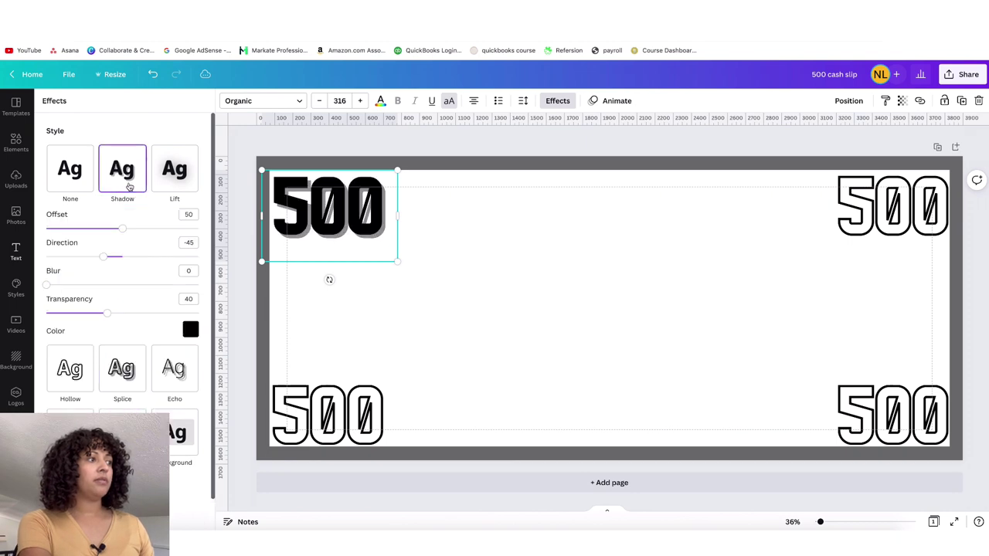
pyautogui.click(173, 167)
pyautogui.click(136, 328)
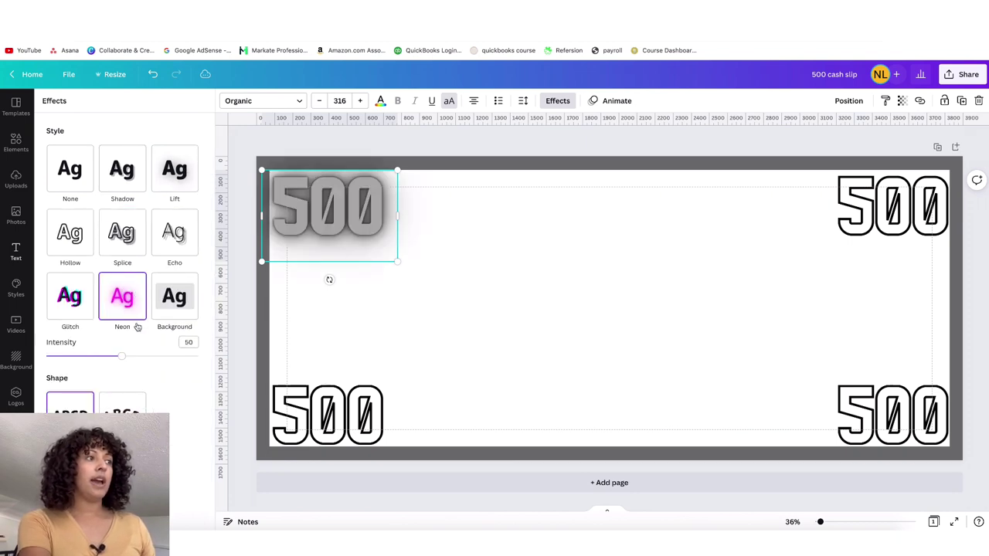
pyautogui.click(73, 308)
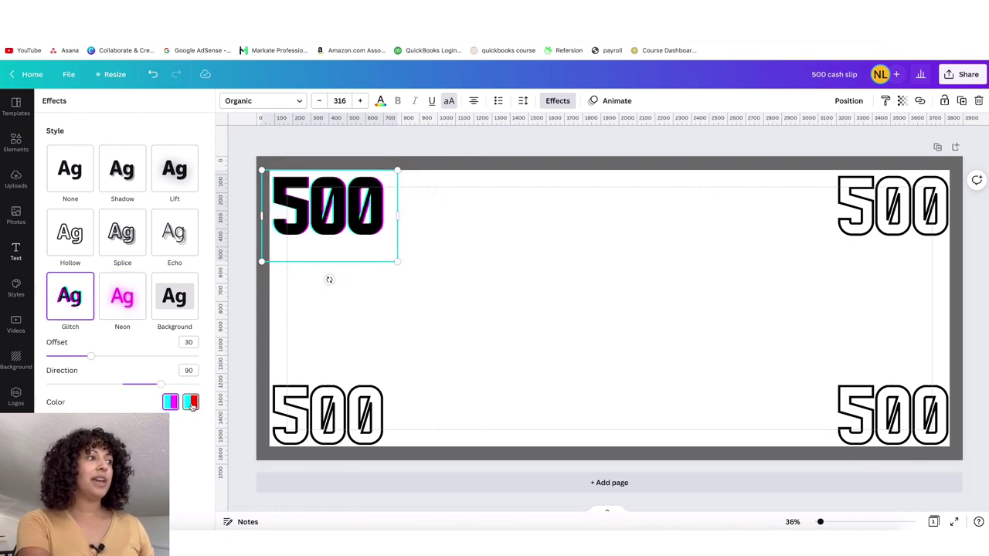
pyautogui.click(120, 302)
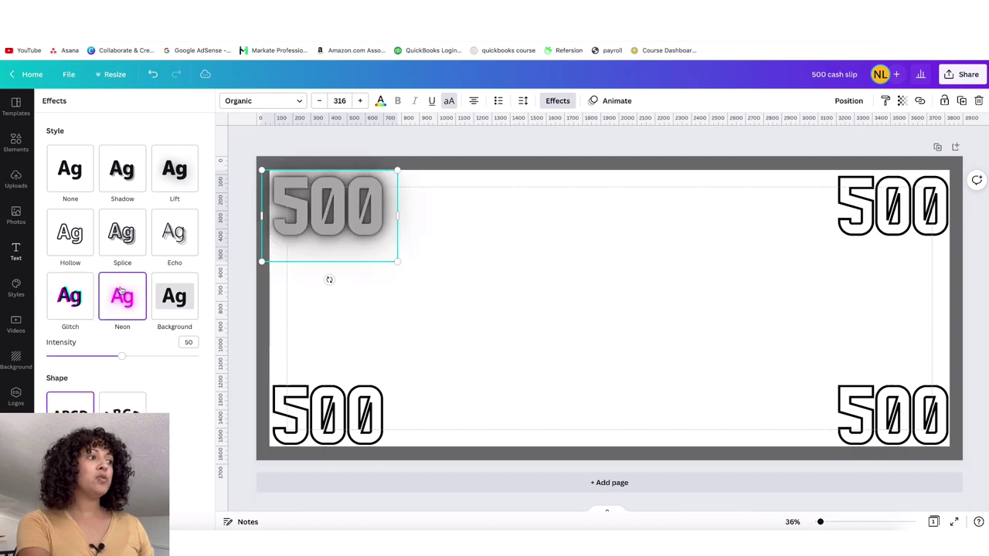
# Give the upper-left 500 a Splice effect in the pale pink brand color.
pyautogui.click(130, 242)
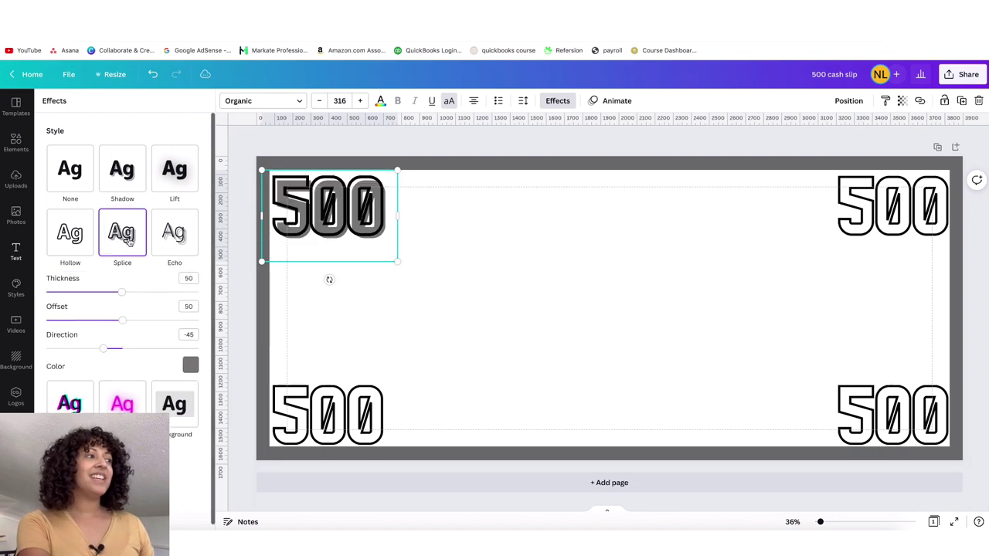
pyautogui.click(191, 369)
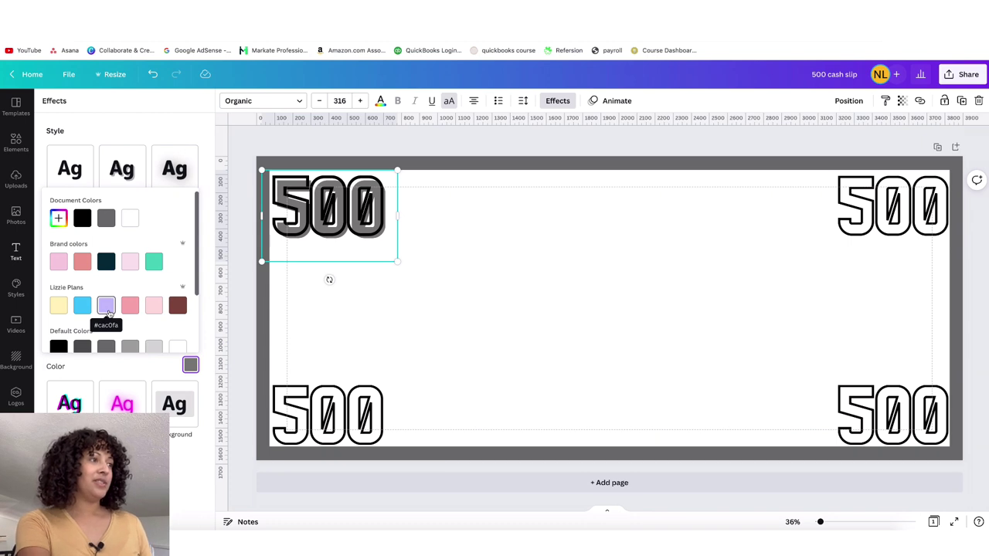
pyautogui.click(132, 264)
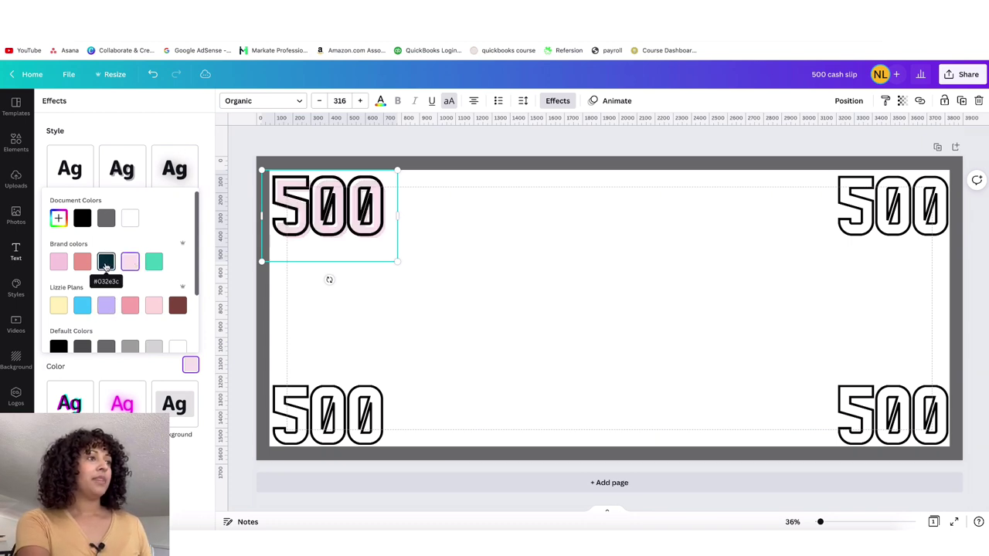
# Delete the white rectangle and the gray base behind the four 500 texts.
pyautogui.click(470, 196)
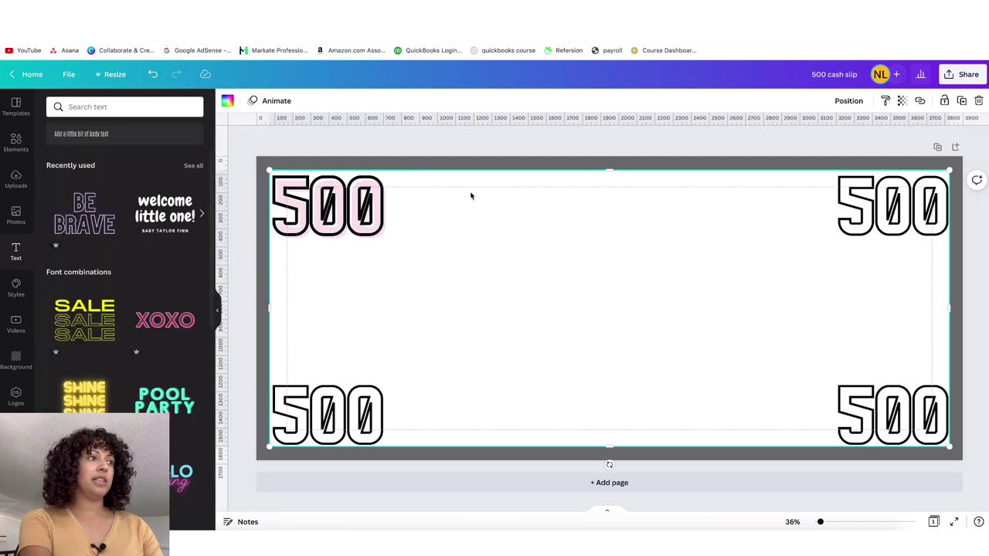
pyautogui.press('Delete')
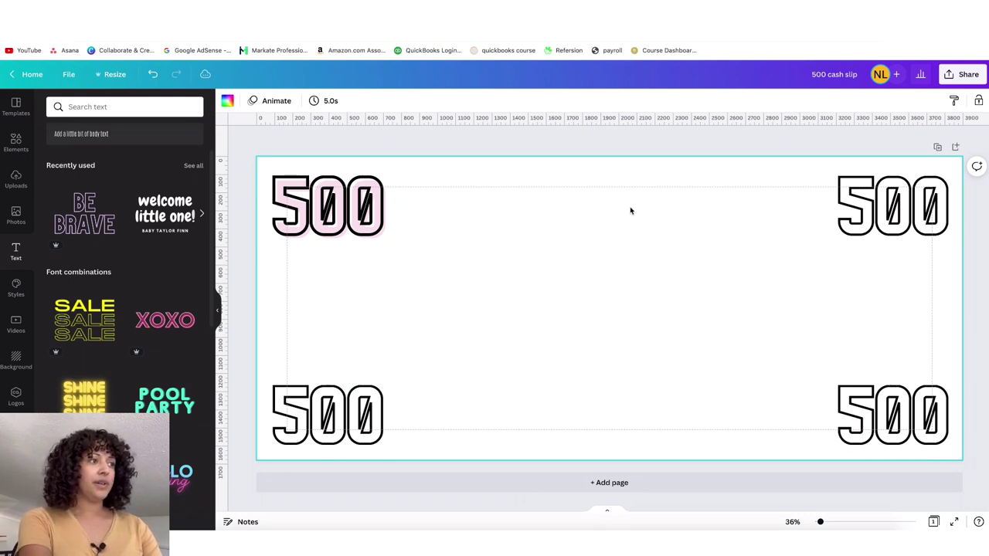
# Change the upper-left 500's Splice color to the light pink of the Lizzie Plans palette.
pyautogui.click(371, 203)
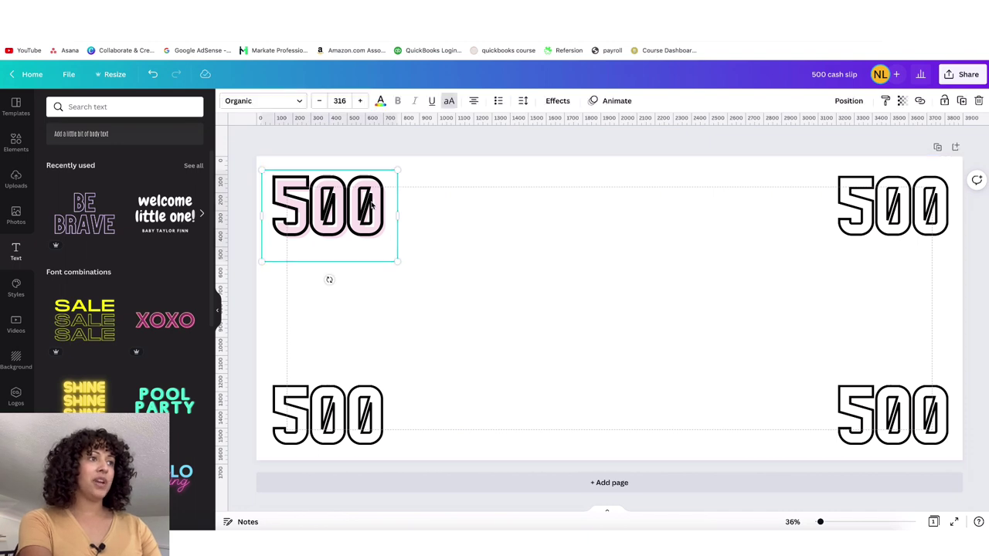
pyautogui.click(557, 101)
pyautogui.click(191, 366)
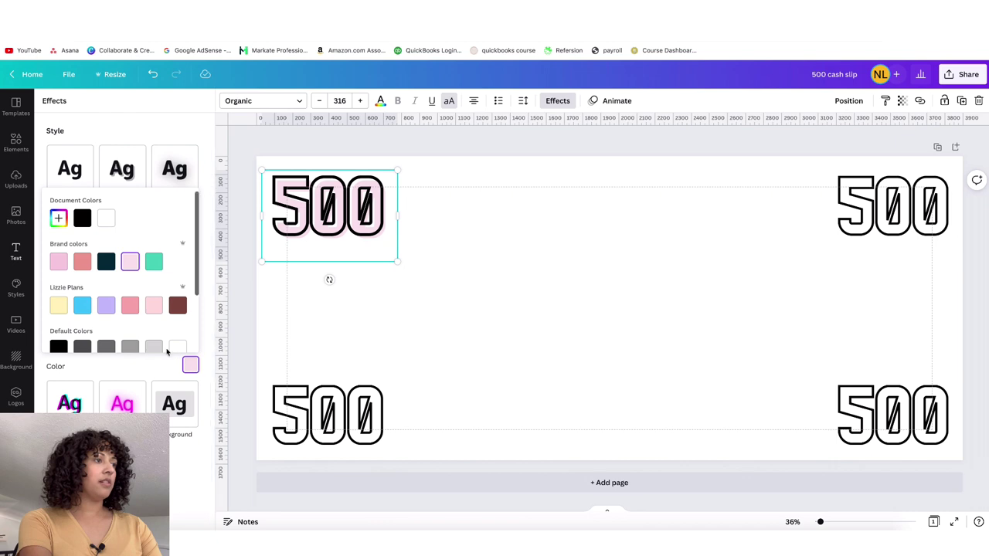
pyautogui.click(154, 305)
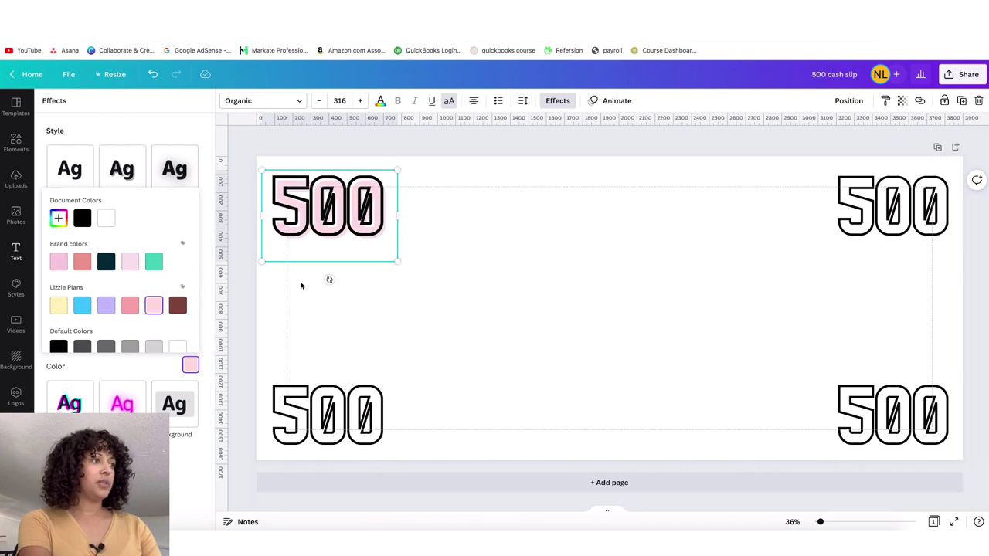
pyautogui.click(484, 279)
pyautogui.click(484, 278)
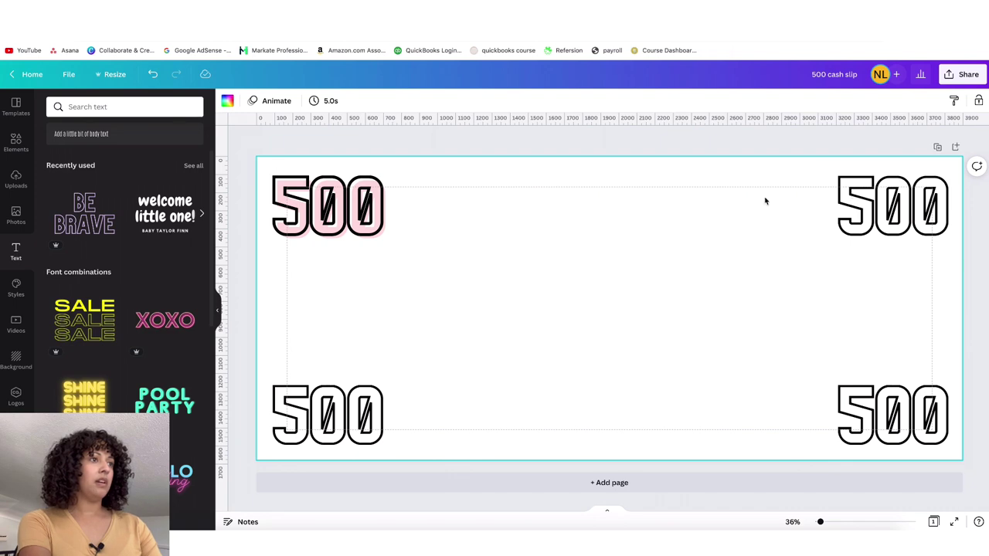
# Apply the Splice effect to the upper-right 500 and color it the Lizzie Plans light pink.
pyautogui.click(831, 205)
pyautogui.click(553, 101)
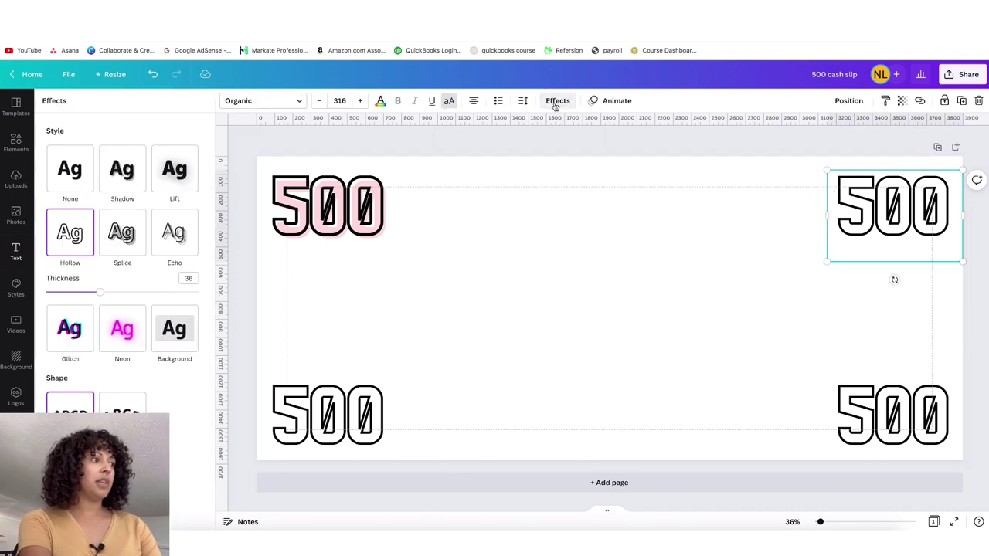
pyautogui.click(116, 236)
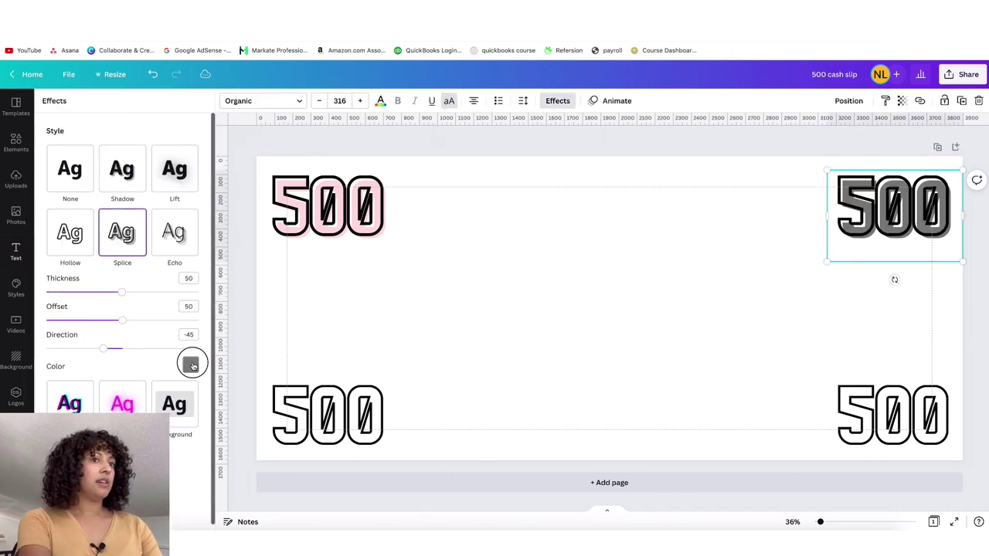
pyautogui.click(190, 363)
pyautogui.click(152, 310)
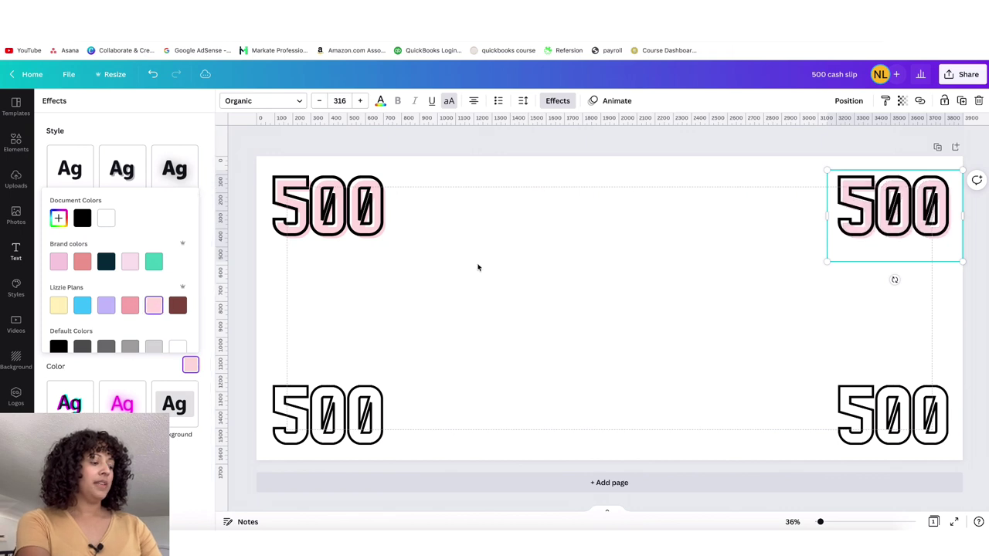
pyautogui.click(524, 270)
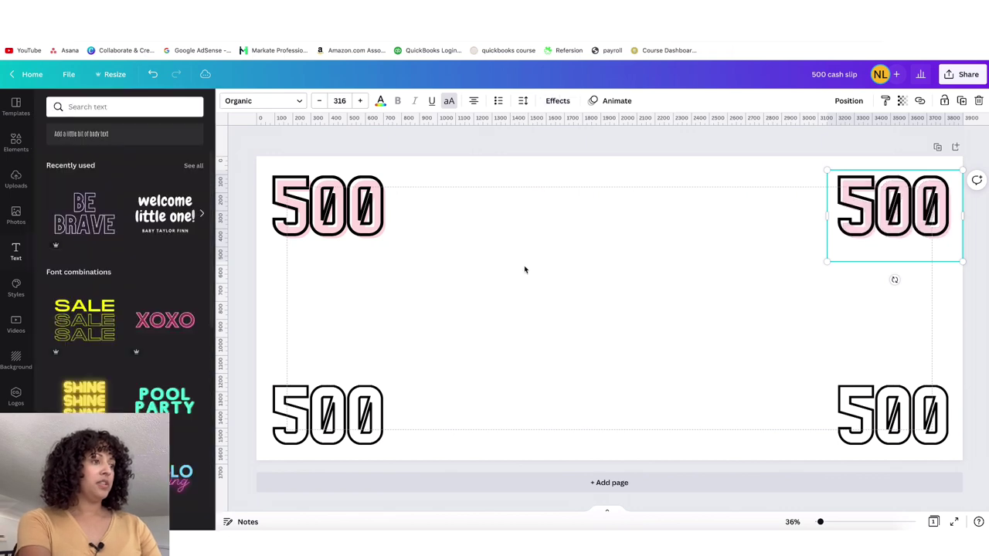
# Apply the Splice effect to the lower-left 500 in the same Lizzie Plans light pink.
pyautogui.click(370, 418)
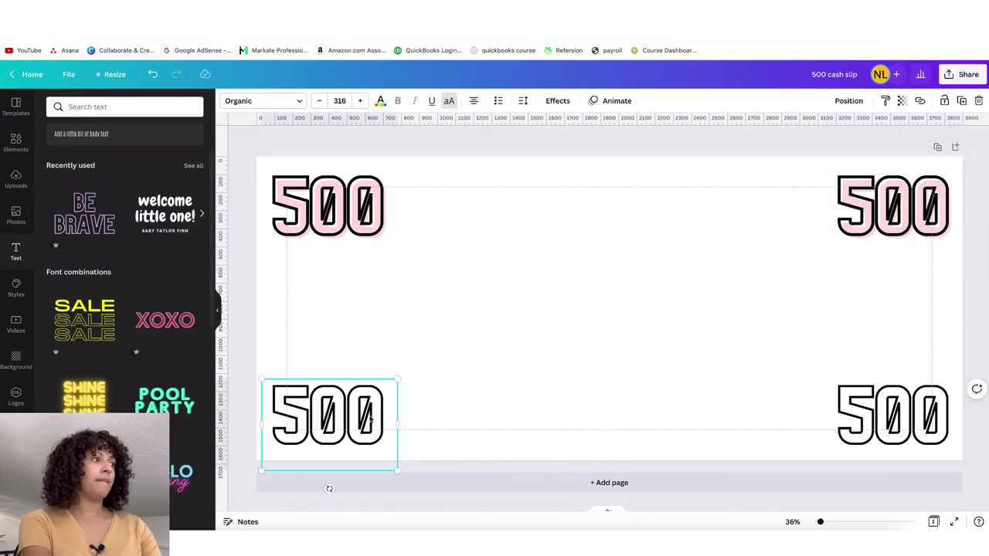
pyautogui.click(558, 101)
pyautogui.click(122, 231)
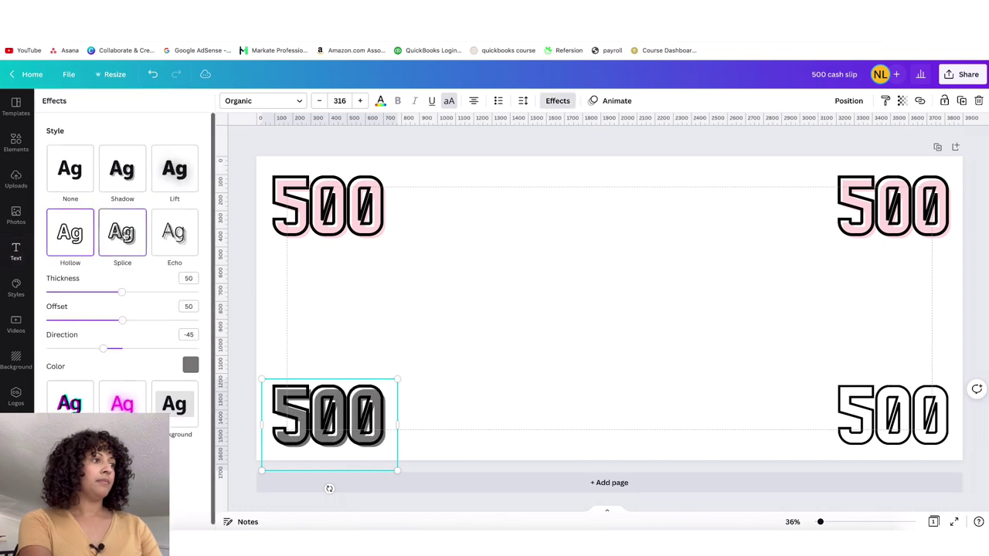
pyautogui.click(190, 365)
pyautogui.click(154, 305)
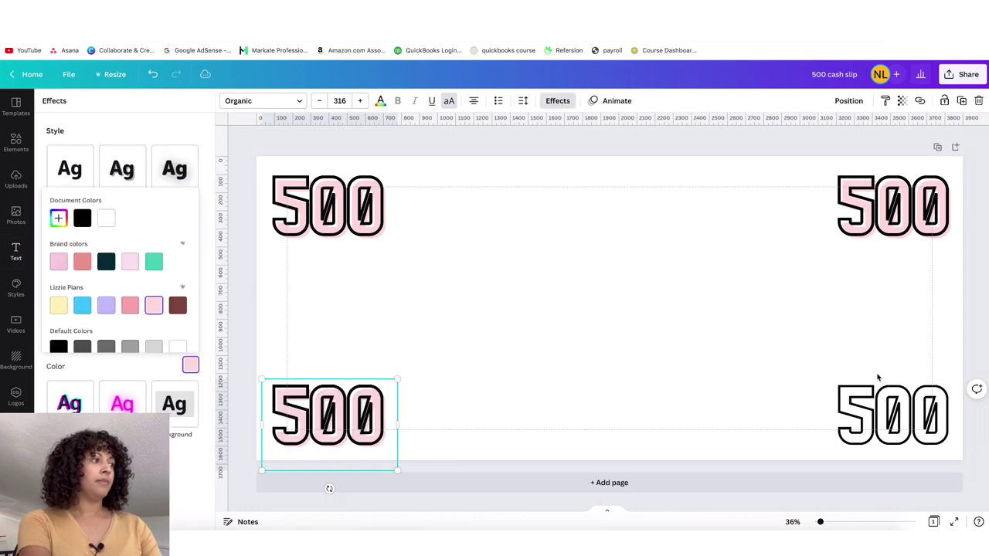
# Style the lower-right 500 with the Splice effect and matching Lizzie Plans light pink.
pyautogui.click(892, 398)
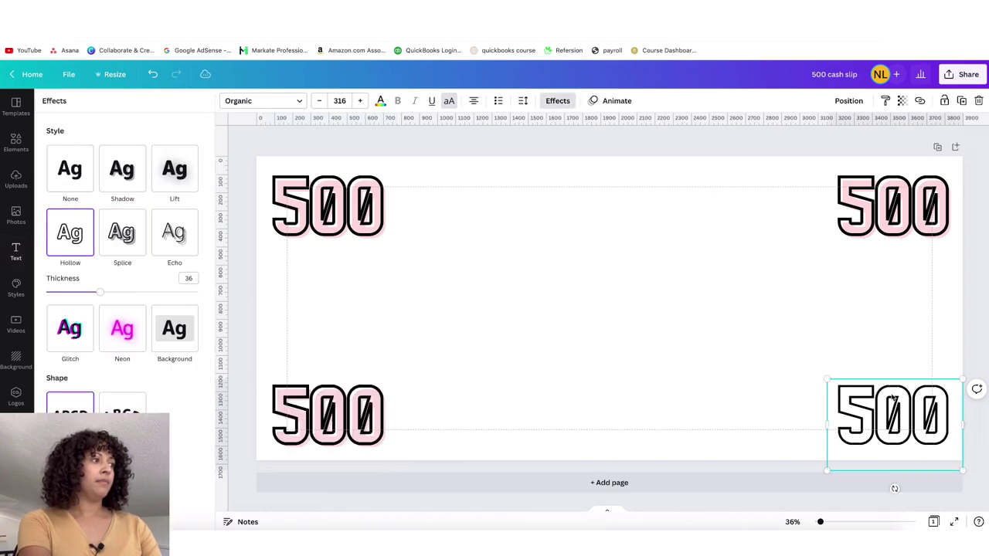
pyautogui.click(132, 234)
pyautogui.click(190, 365)
pyautogui.click(154, 304)
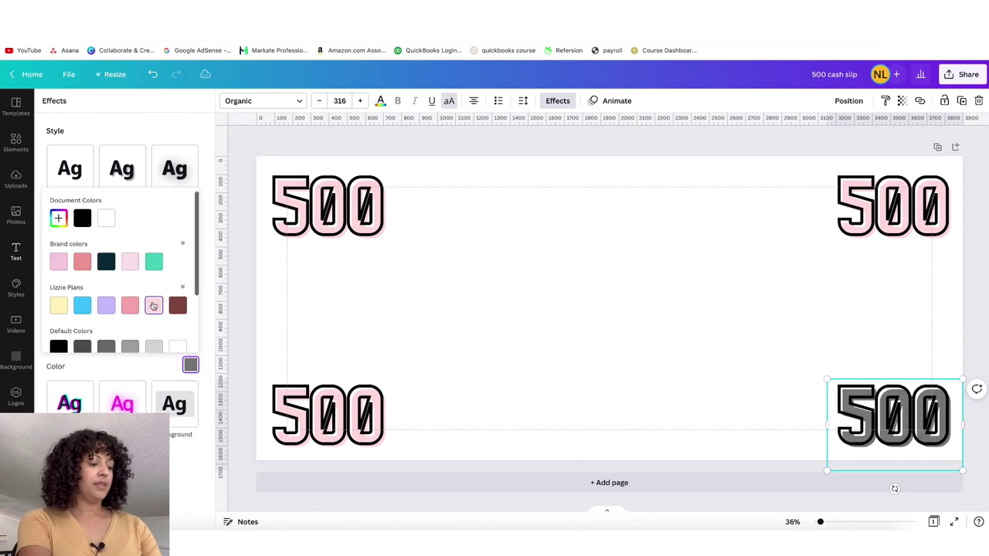
pyautogui.click(565, 323)
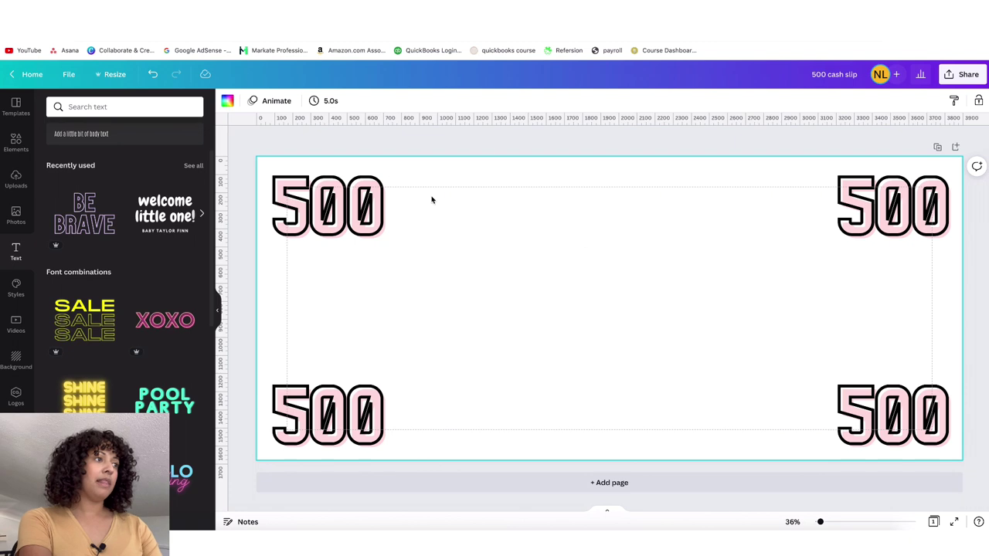
# Search the elements library for arrows and insert the graphic of three outlined chevrons in the page's center.
pyautogui.click(17, 145)
pyautogui.click(82, 106)
pyautogui.write('a')
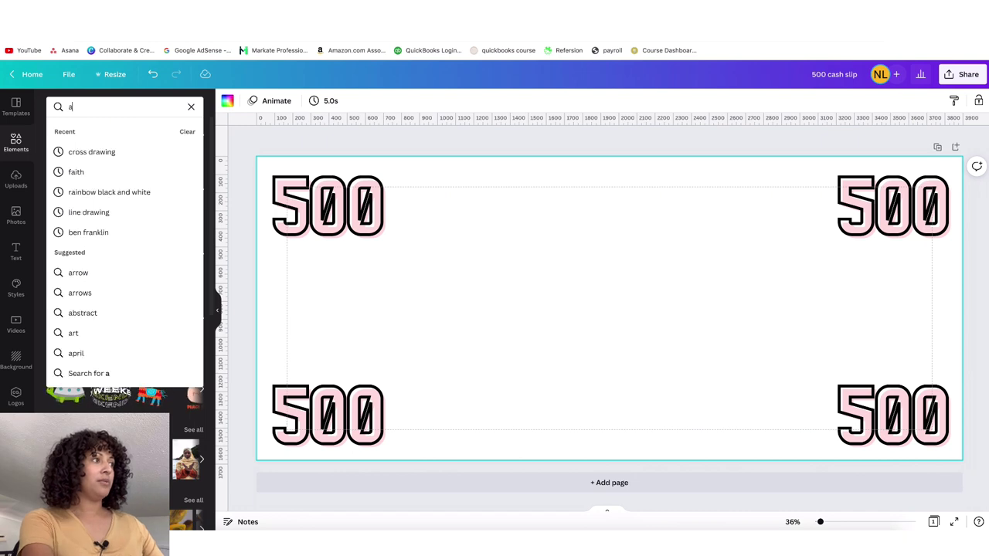
pyautogui.write('rrows')
pyautogui.press('Return')
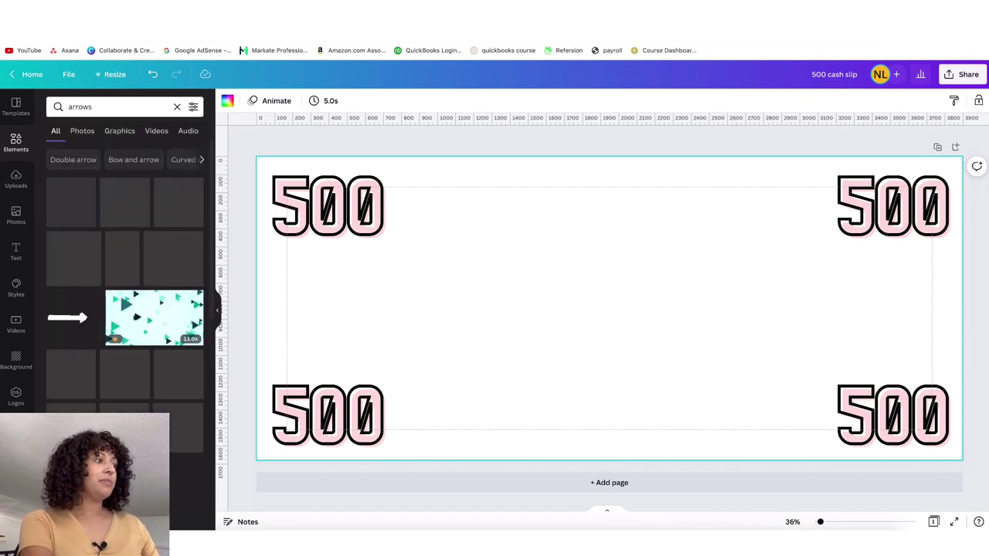
pyautogui.scroll(-2, 81, 317)
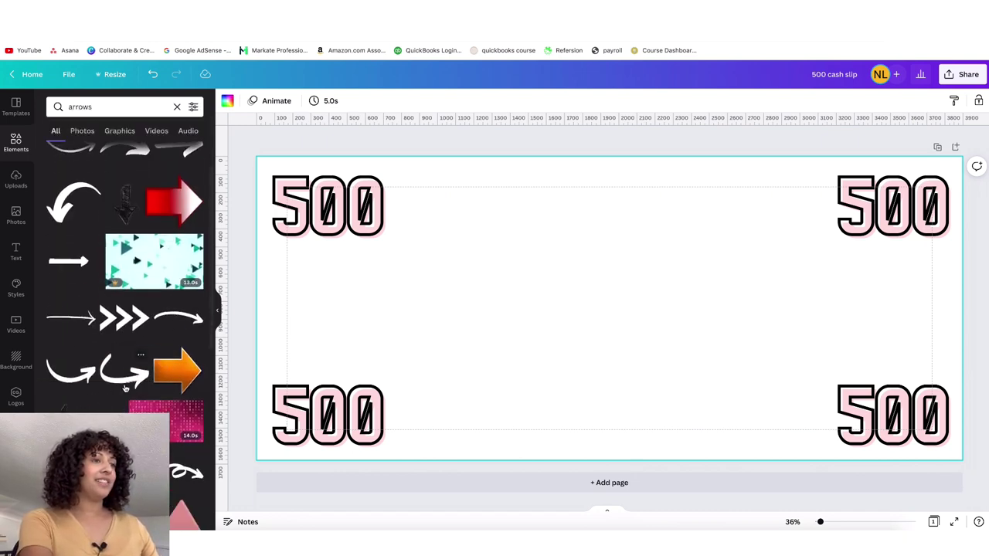
pyautogui.click(91, 261)
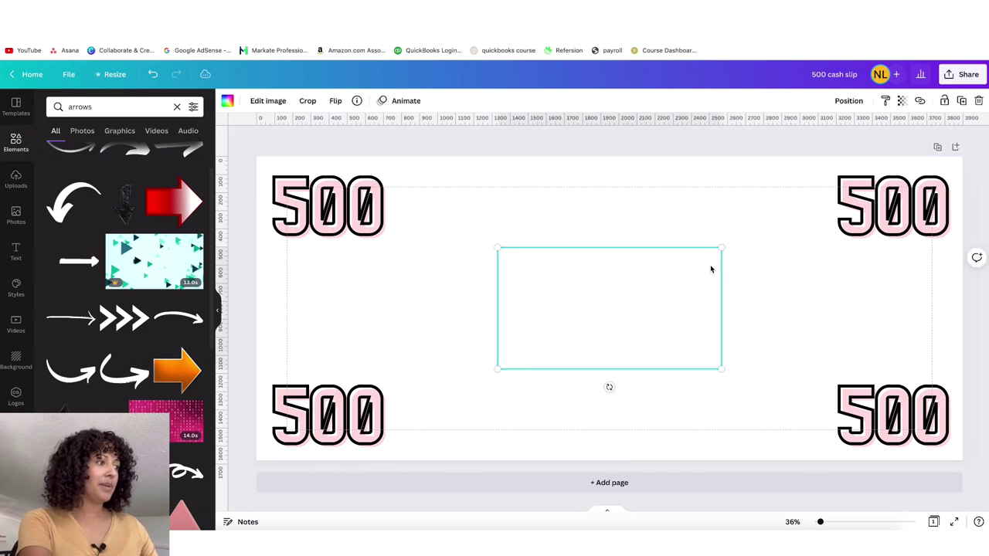
# Insert the row of pink chevrons from the arrow results and place it between the two upper 500 texts.
pyautogui.scroll(-5, 206, 402)
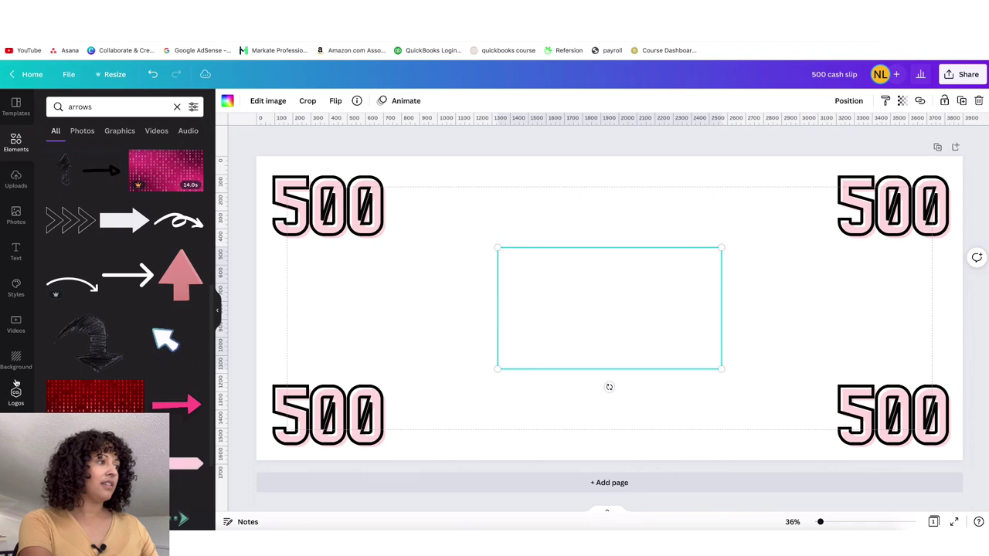
pyautogui.scroll(-3, 91, 391)
pyautogui.scroll(-4, 90, 390)
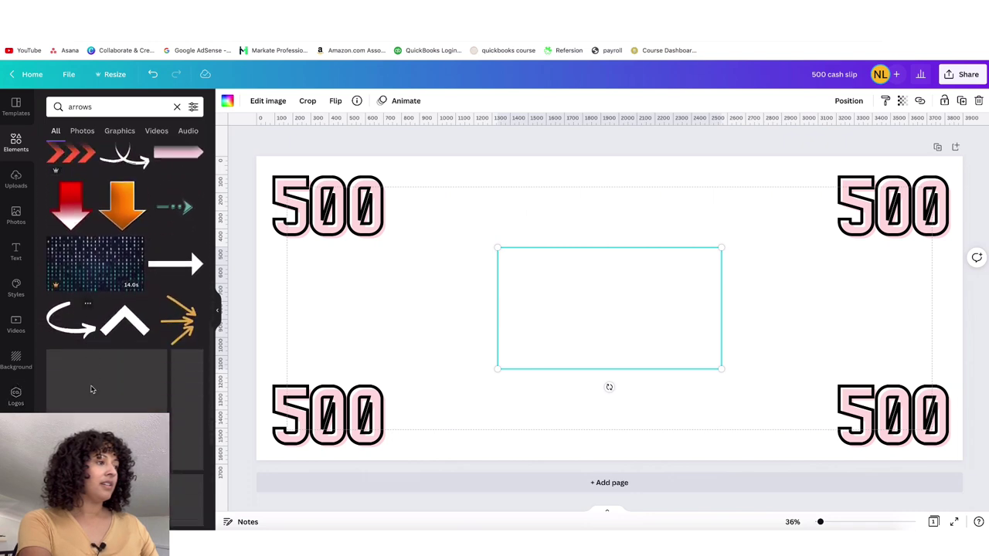
pyautogui.scroll(-5, 132, 399)
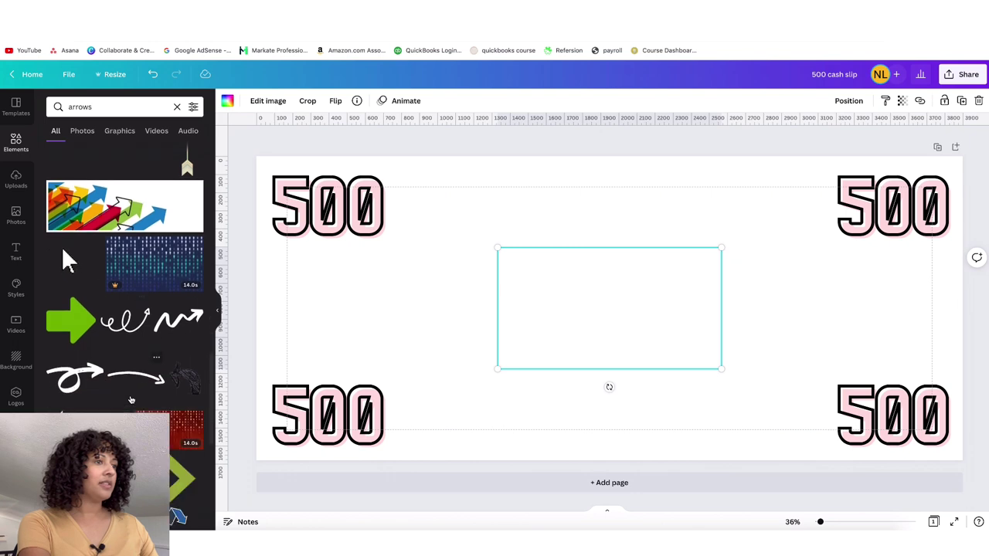
pyautogui.click(77, 264)
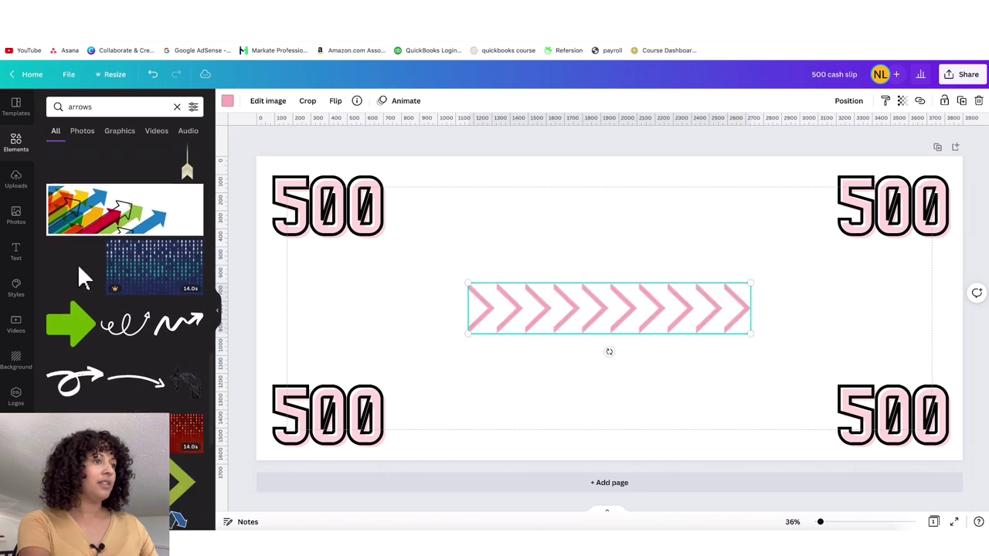
pyautogui.moveTo(556, 313); pyautogui.dragTo(583, 274)
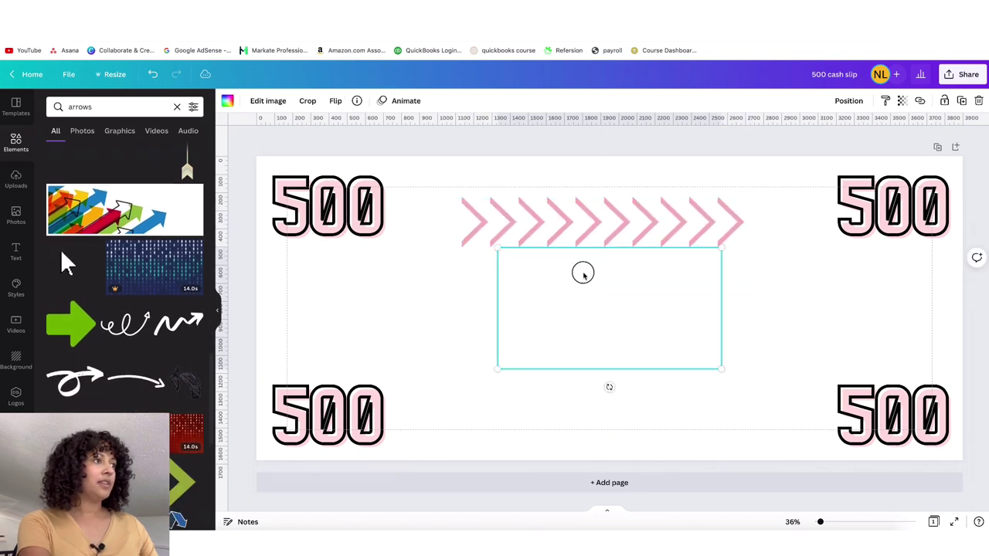
# Recolor the three outlined chevrons with the document pink used by the chevron row.
pyautogui.click(227, 101)
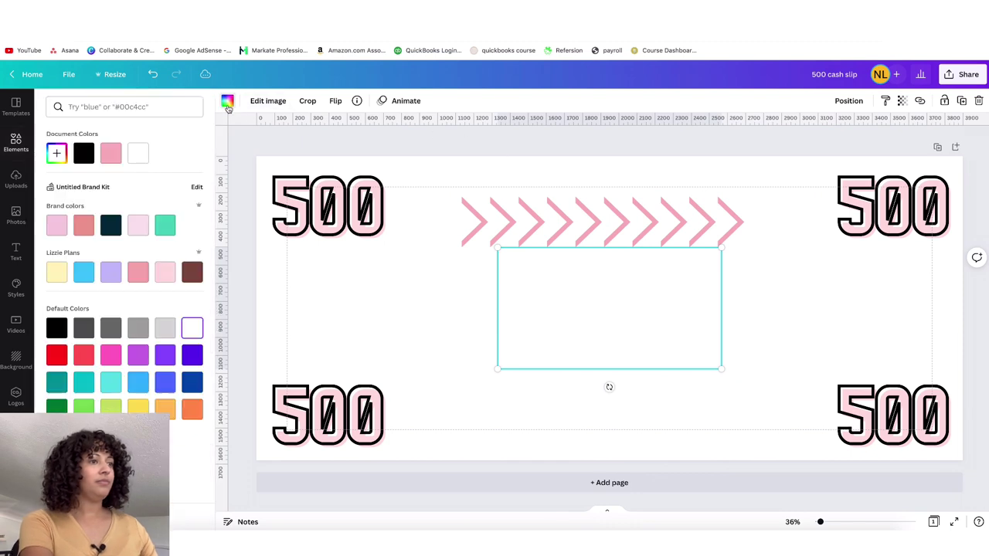
pyautogui.click(109, 154)
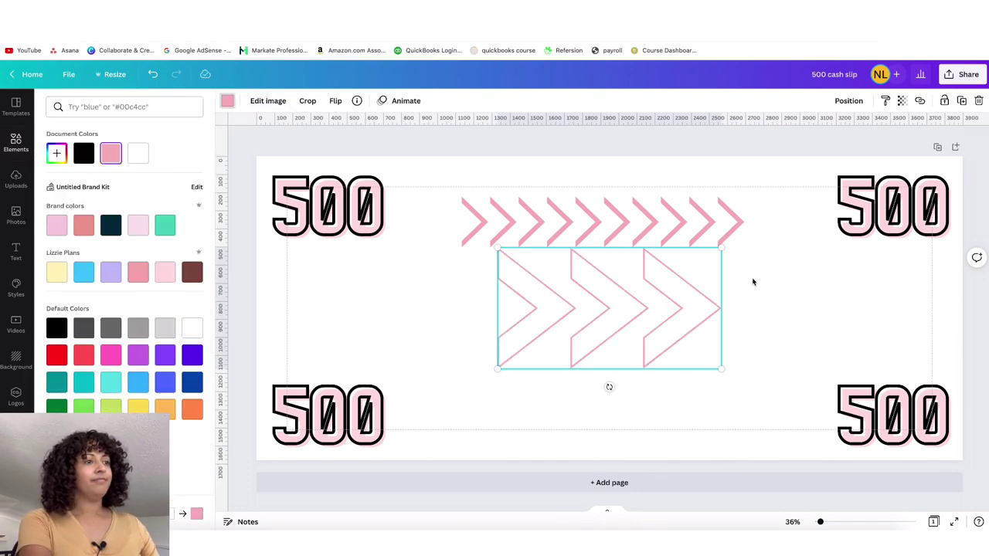
# Shrink both chevron graphics, placing the outlined one beside the lower-left 500 and the solid row beside the upper-left 500.
pyautogui.moveTo(720, 248); pyautogui.dragTo(465, 418)
pyautogui.click(582, 374)
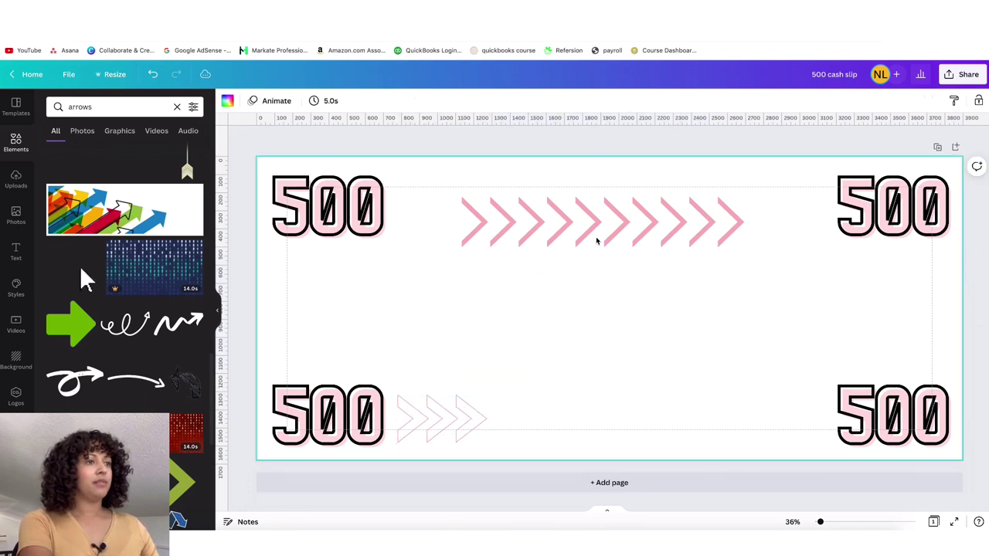
pyautogui.moveTo(596, 241); pyautogui.dragTo(530, 210)
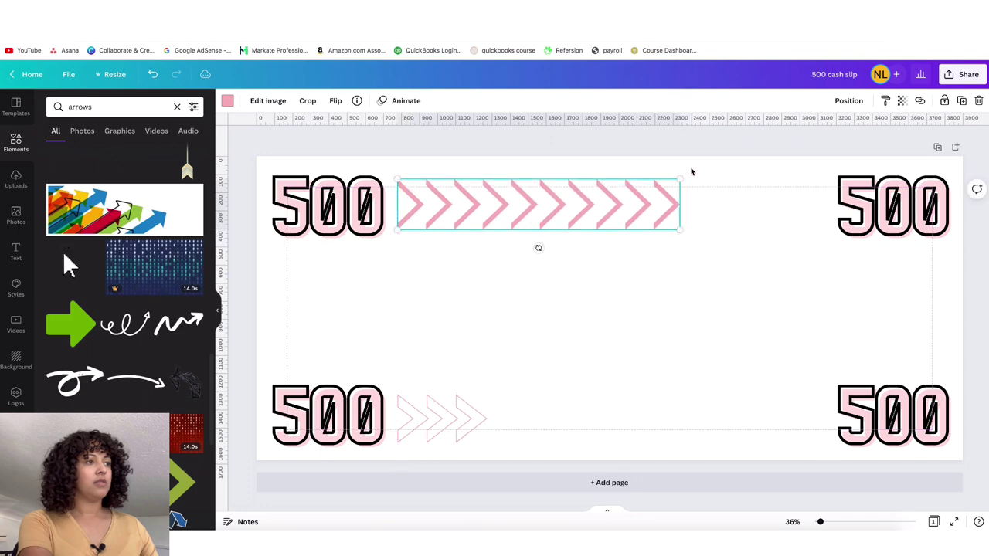
pyautogui.moveTo(680, 179); pyautogui.dragTo(561, 196)
pyautogui.moveTo(499, 207); pyautogui.dragTo(492, 205)
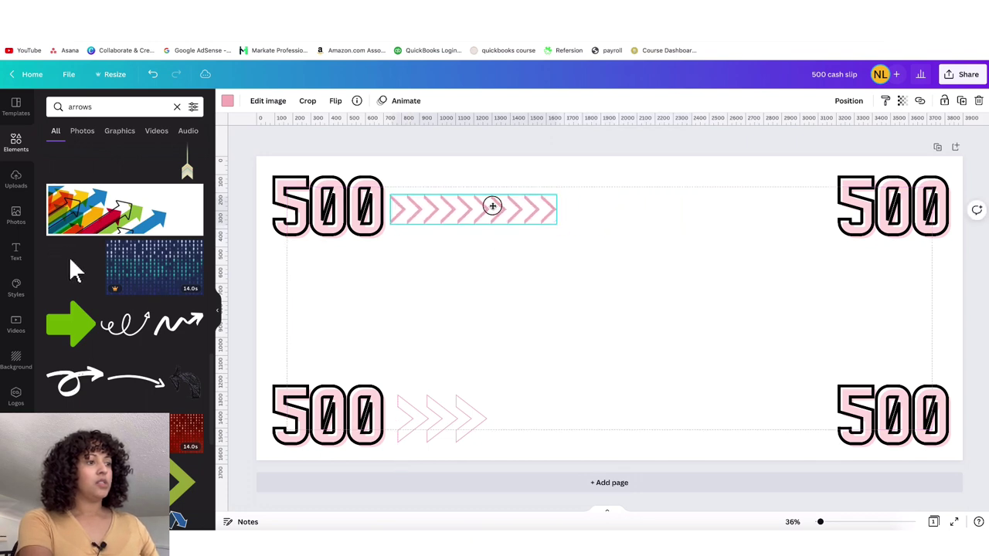
pyautogui.click(597, 245)
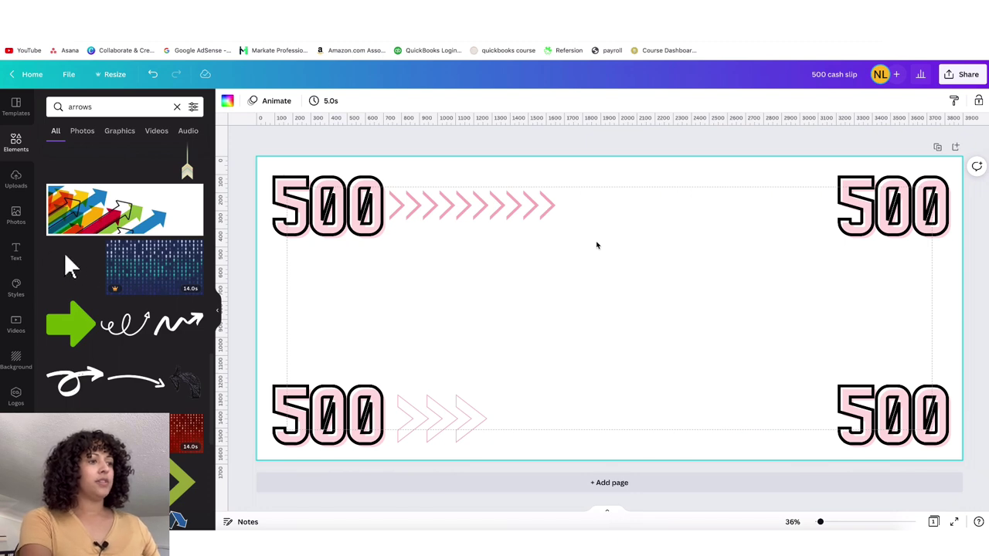
# Delete the solid pink chevron row and put the outlined chevrons, scaled down further, beside the upper-left 500.
pyautogui.click(524, 218)
pyautogui.press('Delete')
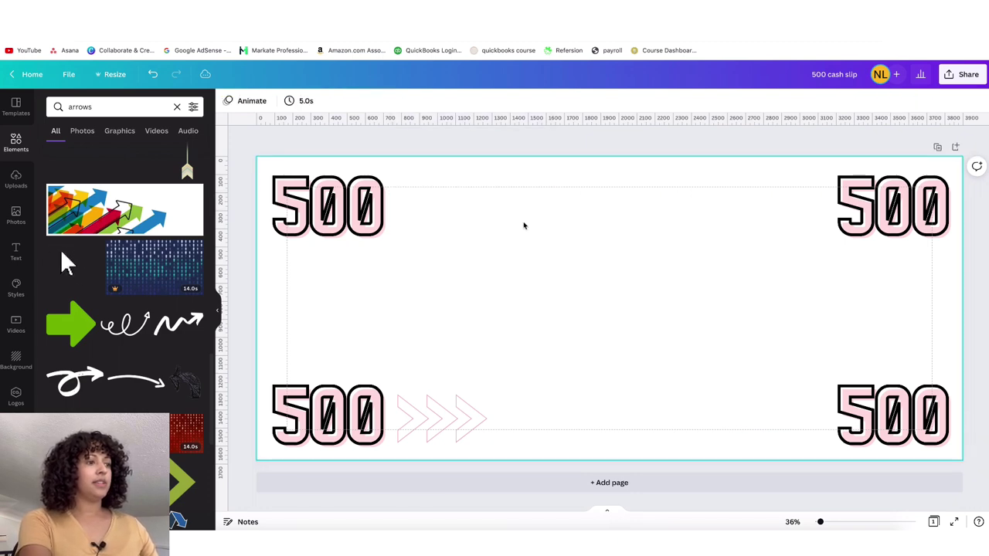
pyautogui.click(438, 423)
pyautogui.moveTo(483, 395); pyautogui.dragTo(439, 199)
pyautogui.click(522, 399)
# Duplicate the outlined chevrons, align the copy end to end with the original, and group the two sets.
pyautogui.click(961, 101)
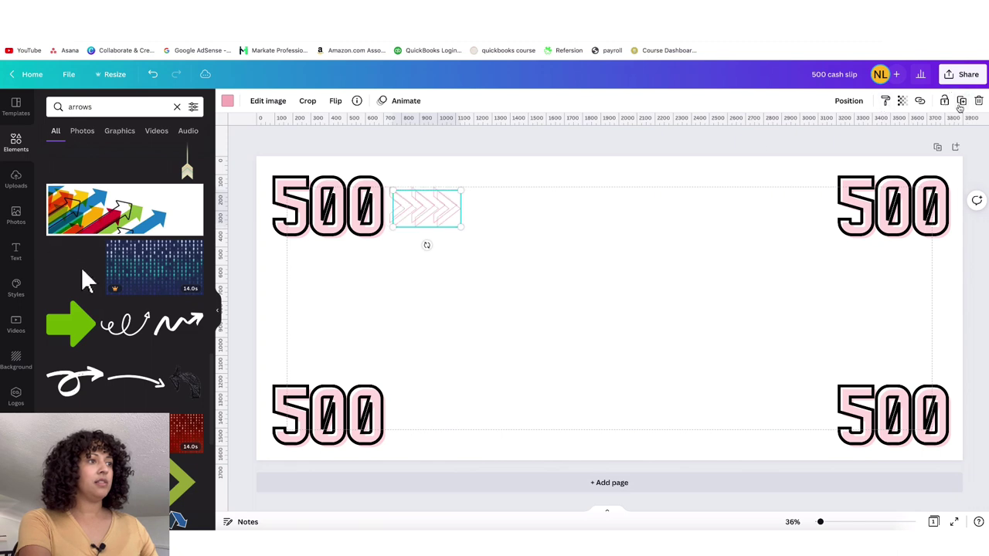
pyautogui.moveTo(443, 210); pyautogui.dragTo(508, 206)
pyautogui.click(499, 249)
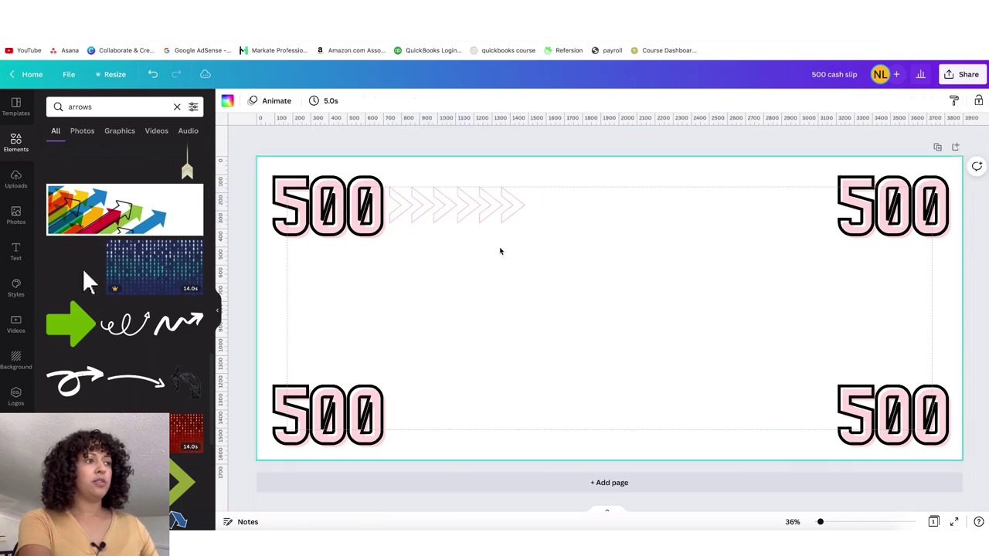
pyautogui.moveTo(438, 232); pyautogui.dragTo(441, 254)
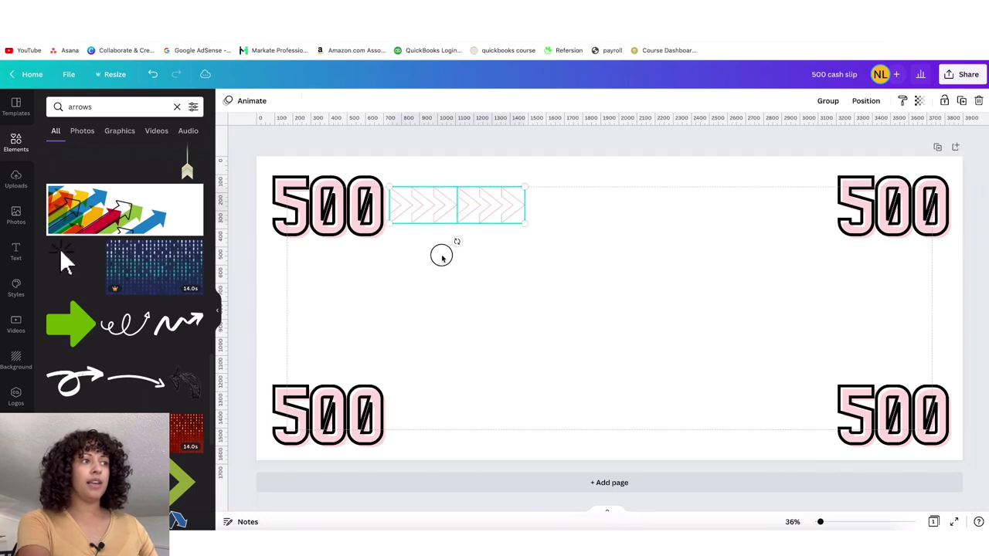
pyautogui.click(439, 255)
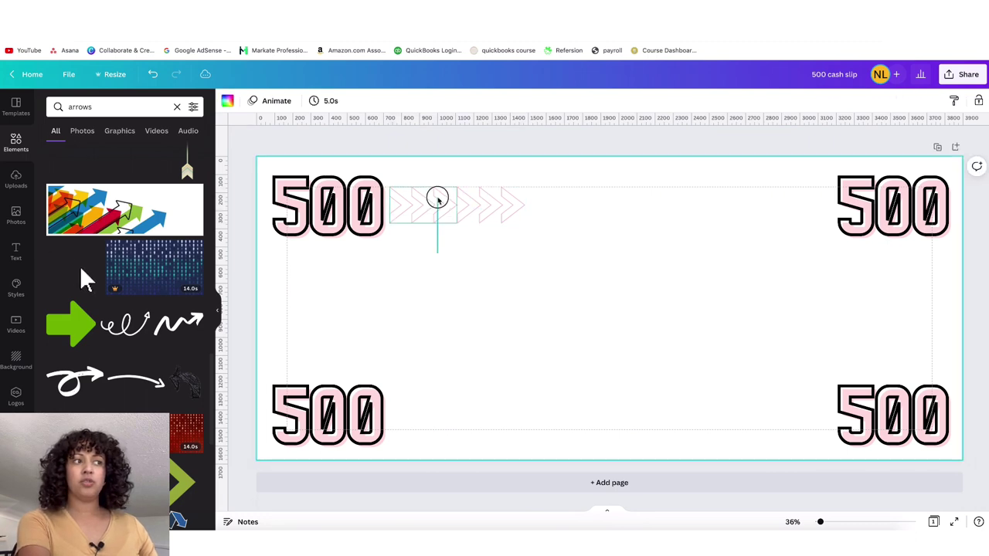
pyautogui.moveTo(437, 198); pyautogui.dragTo(485, 201)
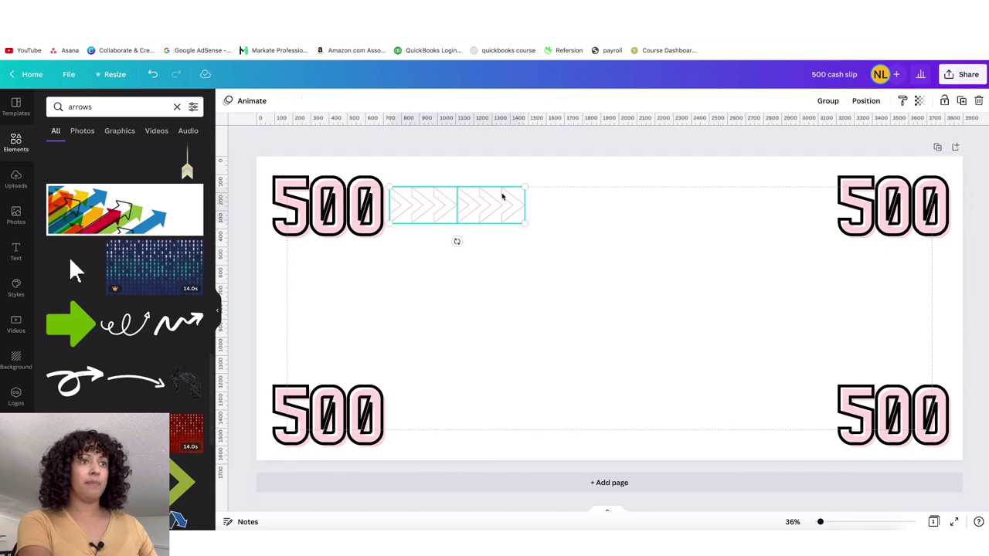
pyautogui.click(827, 102)
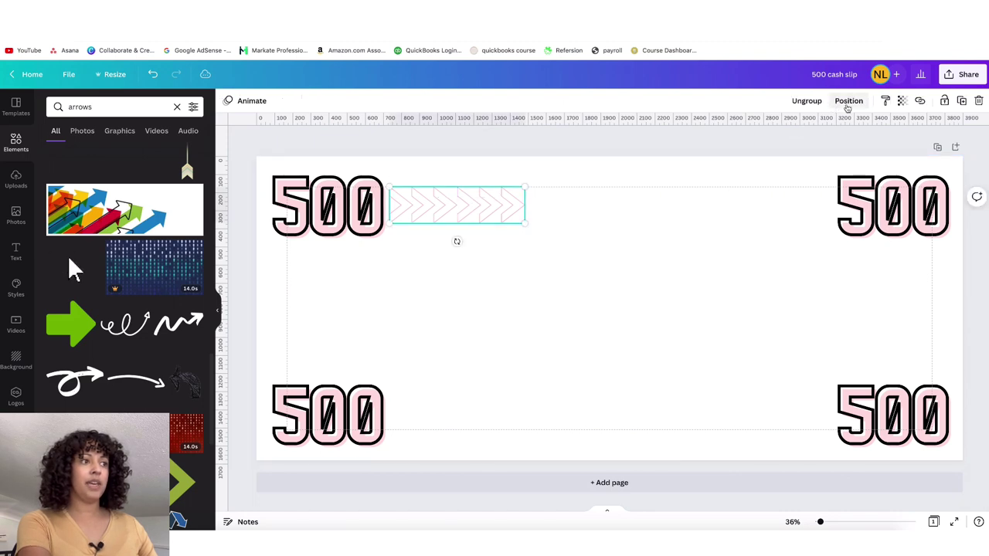
# Extend the outlined chevron row toward the upper-right 500 with two end-to-end copies of the grouped pair.
pyautogui.moveTo(486, 215); pyautogui.dragTo(591, 209)
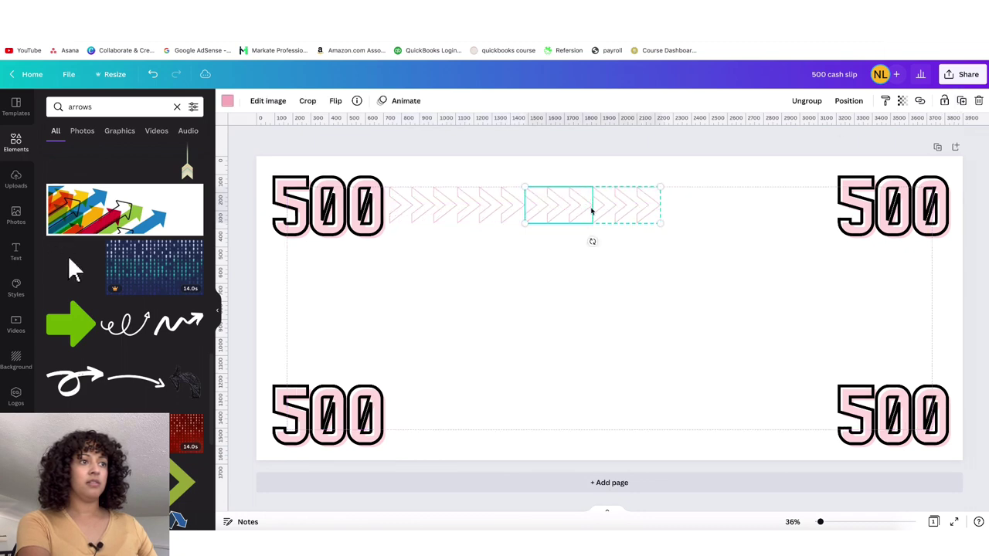
pyautogui.click(706, 222)
pyautogui.click(617, 222)
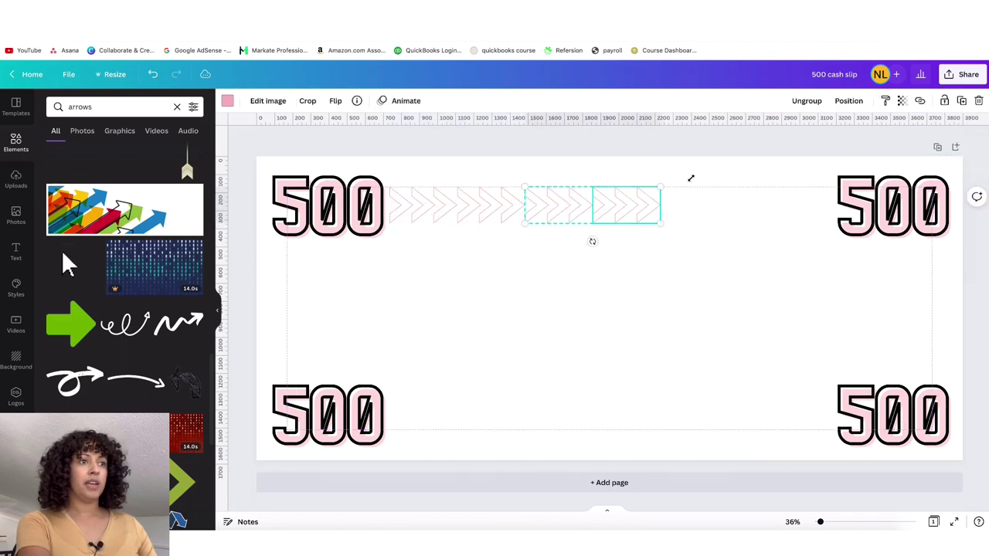
pyautogui.moveTo(603, 209); pyautogui.dragTo(736, 209)
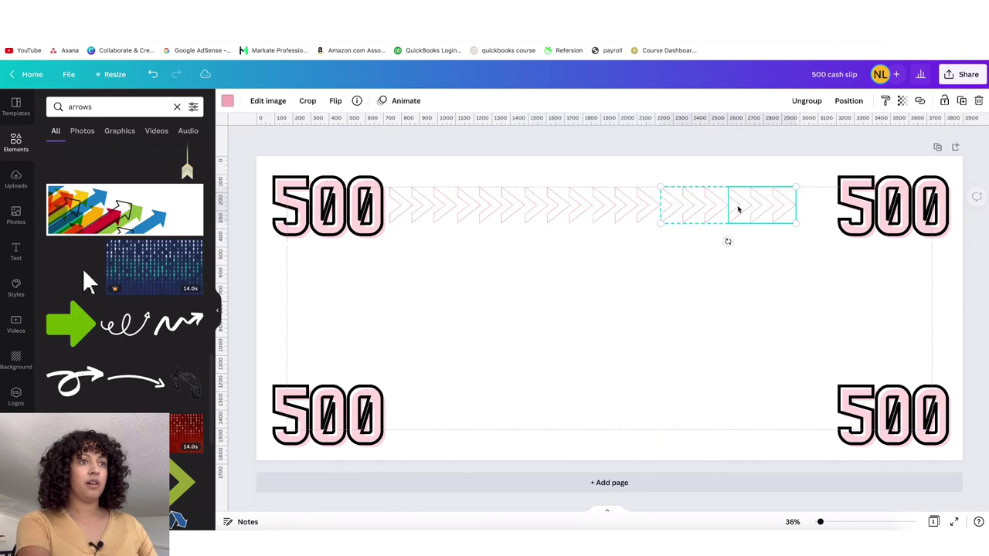
# Ungroup the last chevron pair and add a copy of its final set at the row's end, overlapping the upper-right 500.
pyautogui.click(757, 250)
pyautogui.click(759, 222)
pyautogui.click(807, 100)
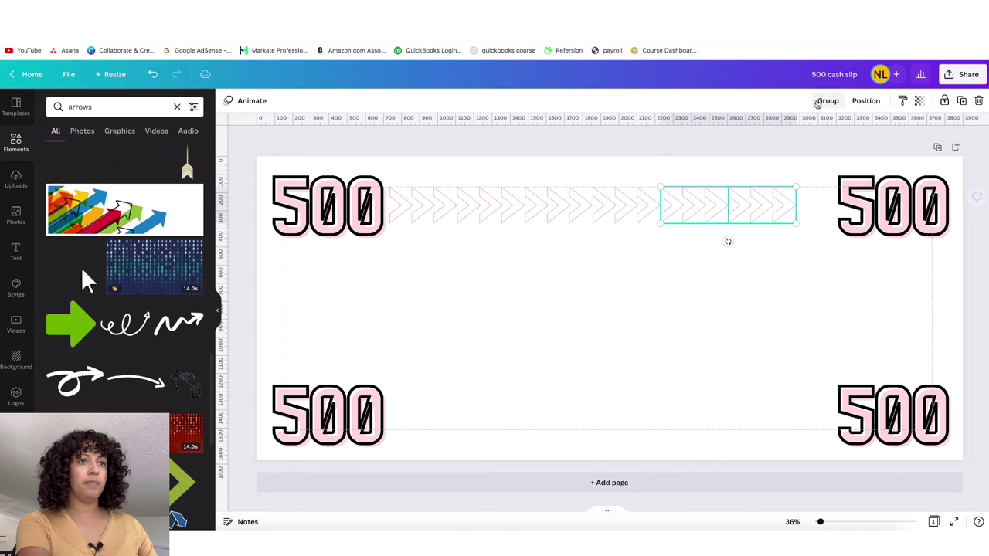
pyautogui.click(786, 265)
pyautogui.click(782, 211)
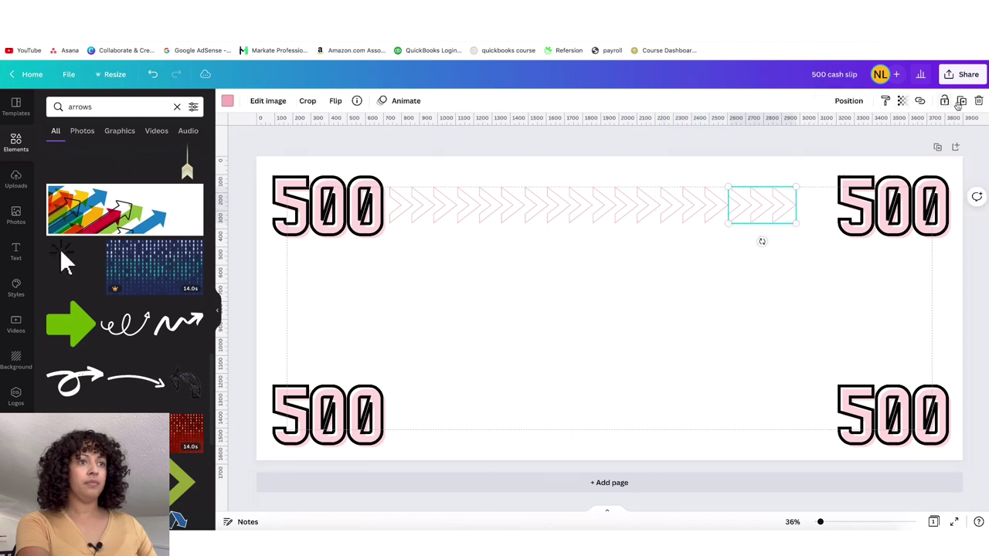
pyautogui.moveTo(783, 210); pyautogui.dragTo(844, 210)
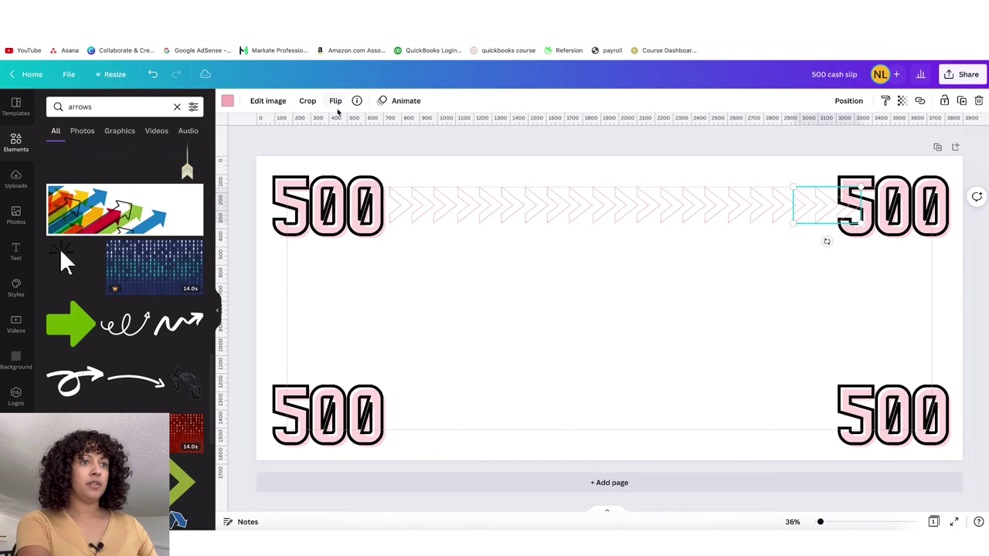
# Crop the overlapping chevron copy to a single chevron, then remove it from the row.
pyautogui.click(308, 100)
pyautogui.moveTo(857, 192); pyautogui.dragTo(836, 185)
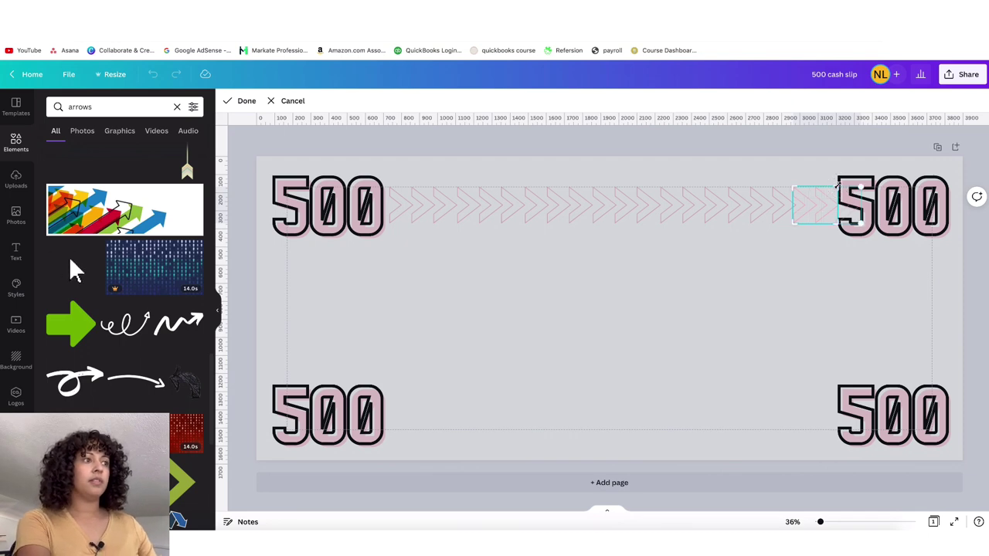
pyautogui.moveTo(836, 186); pyautogui.dragTo(811, 185)
pyautogui.click(802, 271)
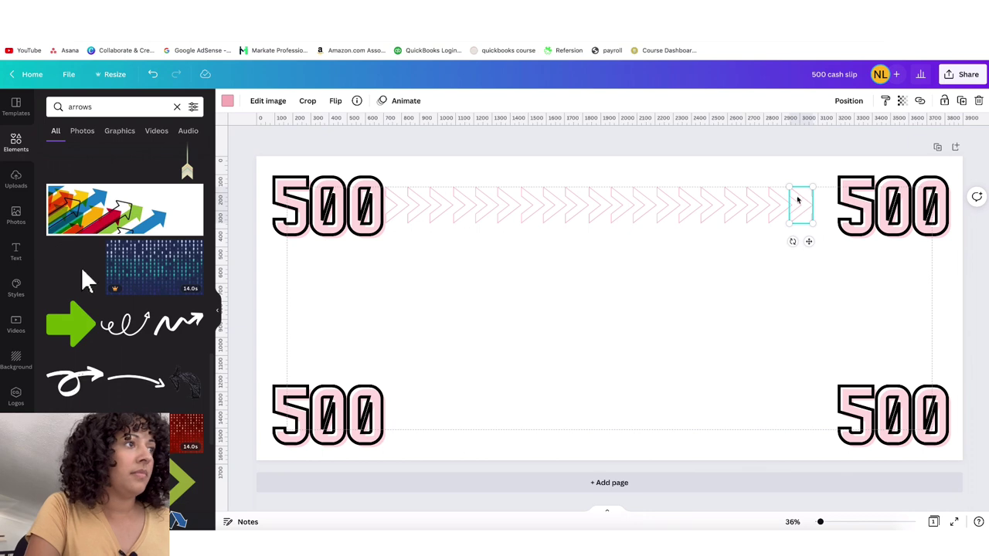
pyautogui.press('Escape')
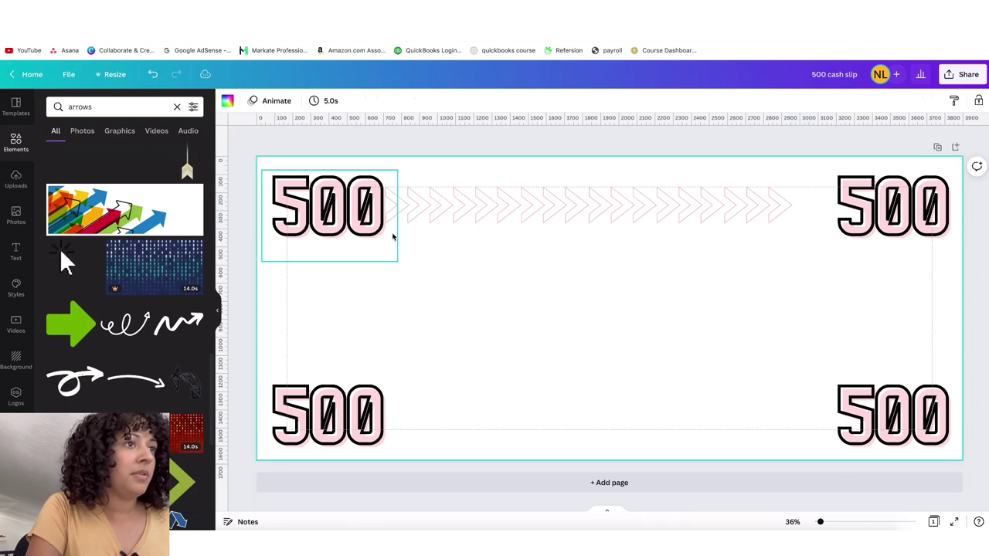
# Center the chevron row between the two upper 500 texts and place a duplicate row between the two lower ones.
pyautogui.moveTo(424, 240); pyautogui.dragTo(772, 199)
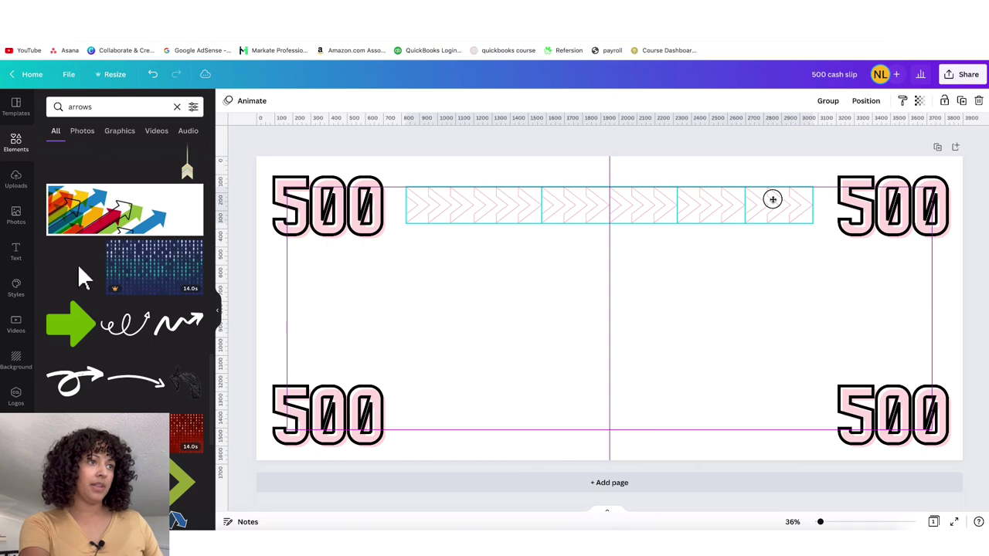
pyautogui.click(763, 289)
pyautogui.moveTo(469, 272); pyautogui.dragTo(758, 418)
pyautogui.click(740, 337)
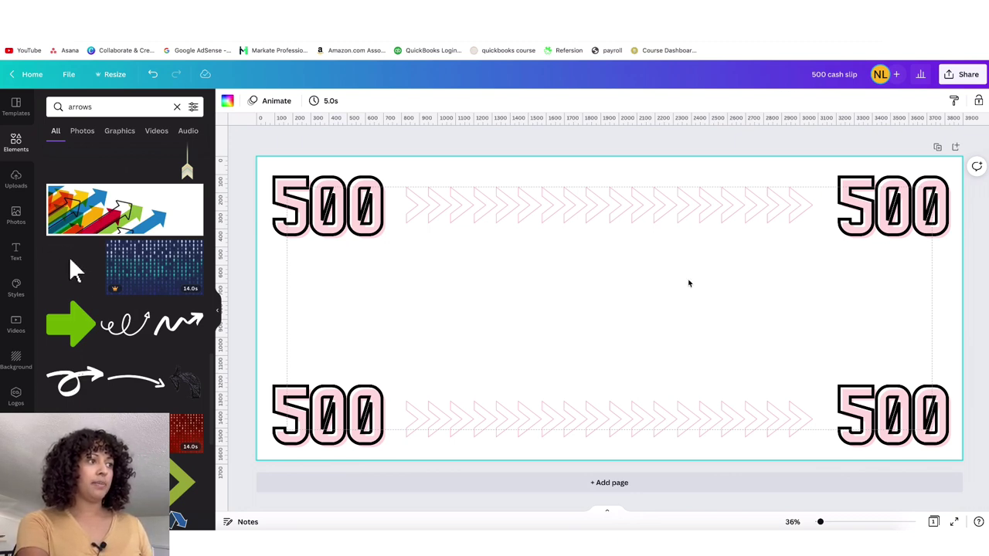
# Duplicate the upper row's first grouped pair, rotate it to point upward, and fit it between the two left 500 texts.
pyautogui.click(473, 219)
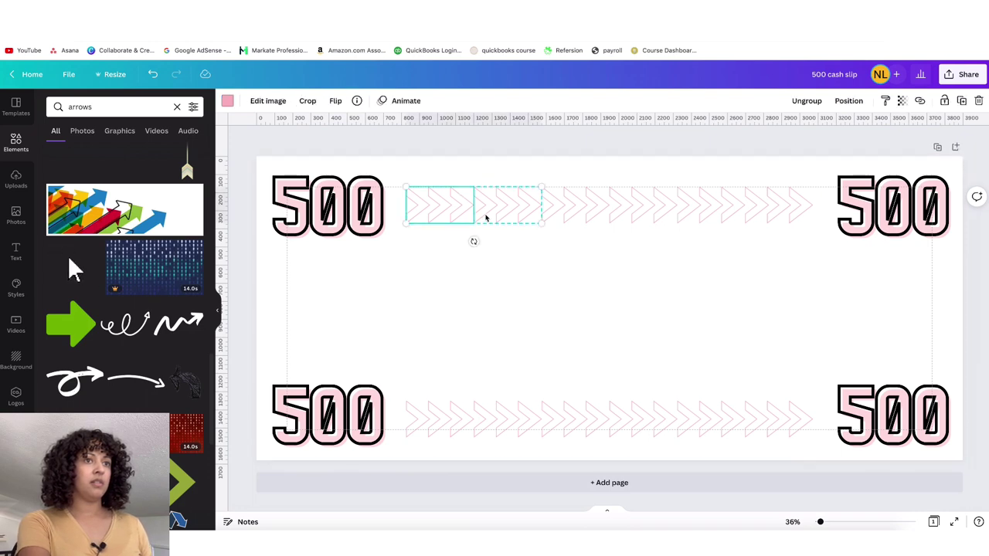
pyautogui.click(960, 101)
pyautogui.moveTo(494, 214); pyautogui.dragTo(376, 310)
pyautogui.moveTo(354, 349); pyautogui.dragTo(391, 315)
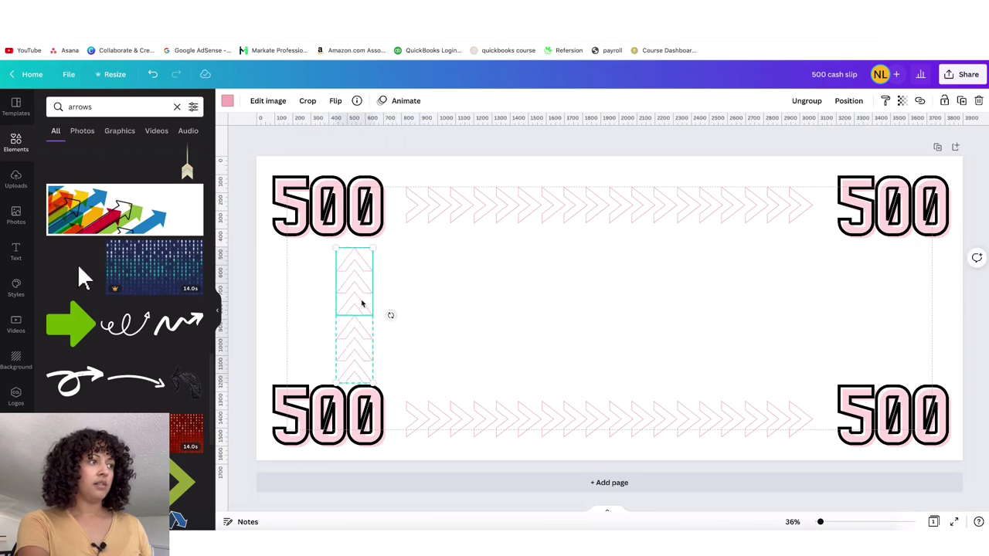
pyautogui.moveTo(344, 293); pyautogui.dragTo(291, 288)
pyautogui.click(365, 283)
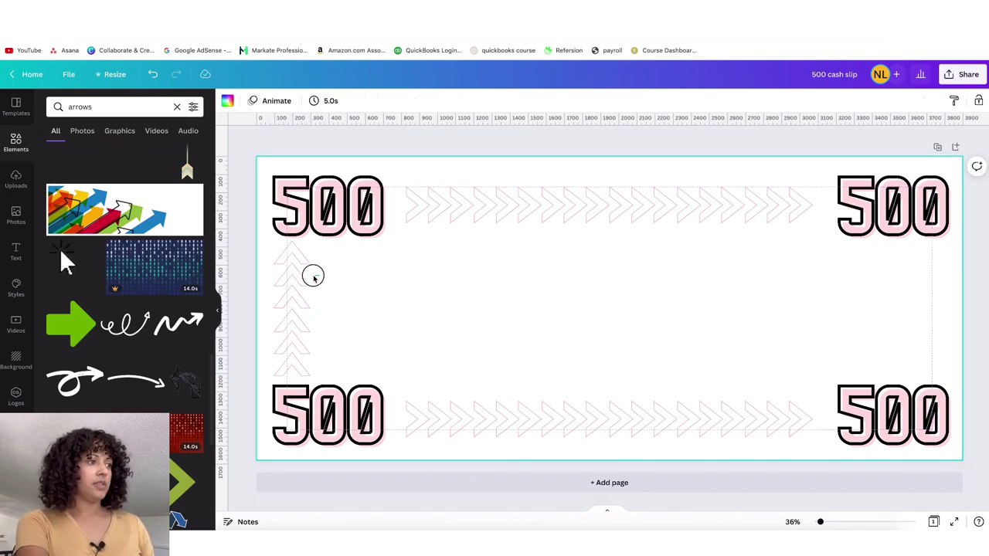
# Duplicate the vertical chevron column and place the copy between the two right 500 texts, level with the original.
pyautogui.click(304, 352)
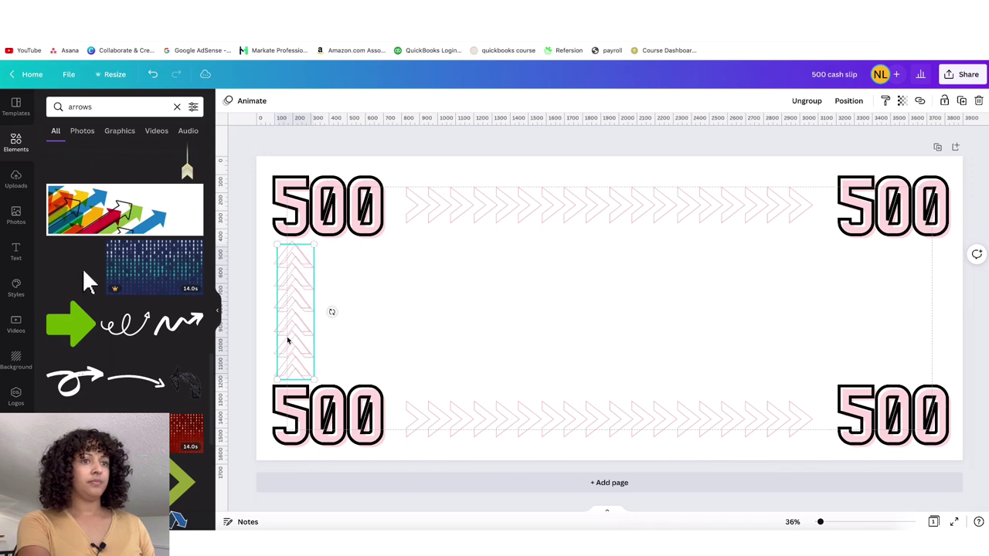
pyautogui.moveTo(286, 337); pyautogui.dragTo(840, 329)
pyautogui.moveTo(916, 334); pyautogui.dragTo(914, 333)
pyautogui.click(865, 319)
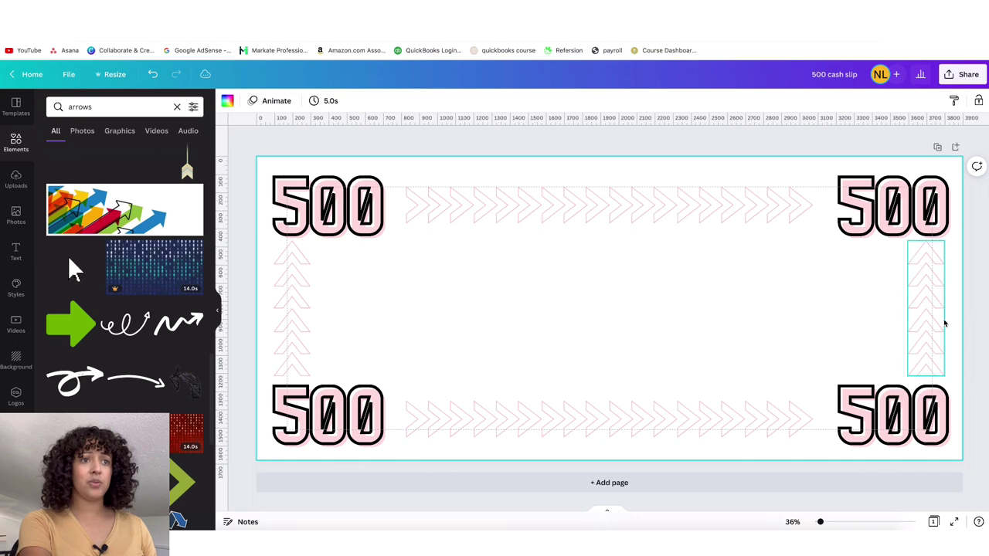
pyautogui.moveTo(929, 319); pyautogui.dragTo(925, 317)
pyautogui.press('Escape')
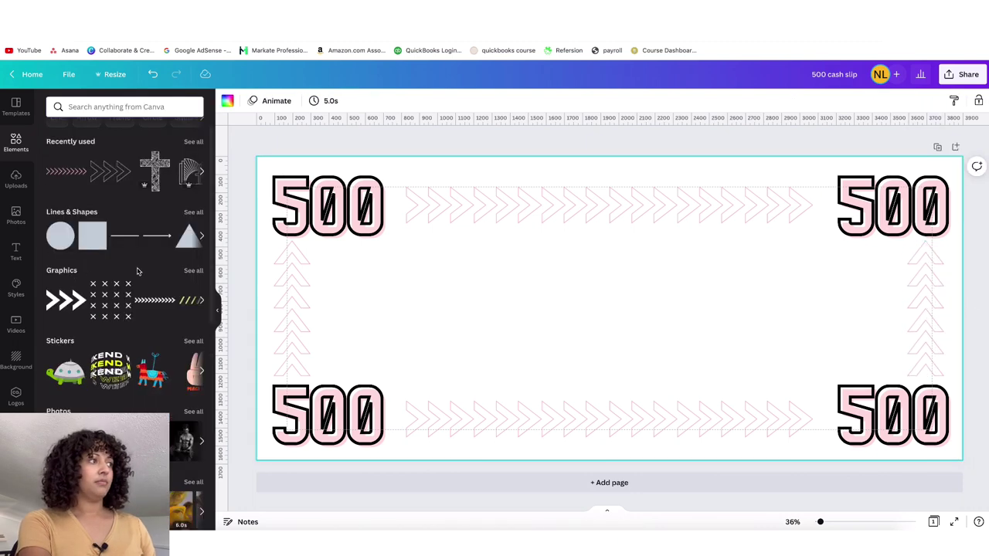
# Search the elements library for cartoon and browse the graphics.
pyautogui.click(119, 108)
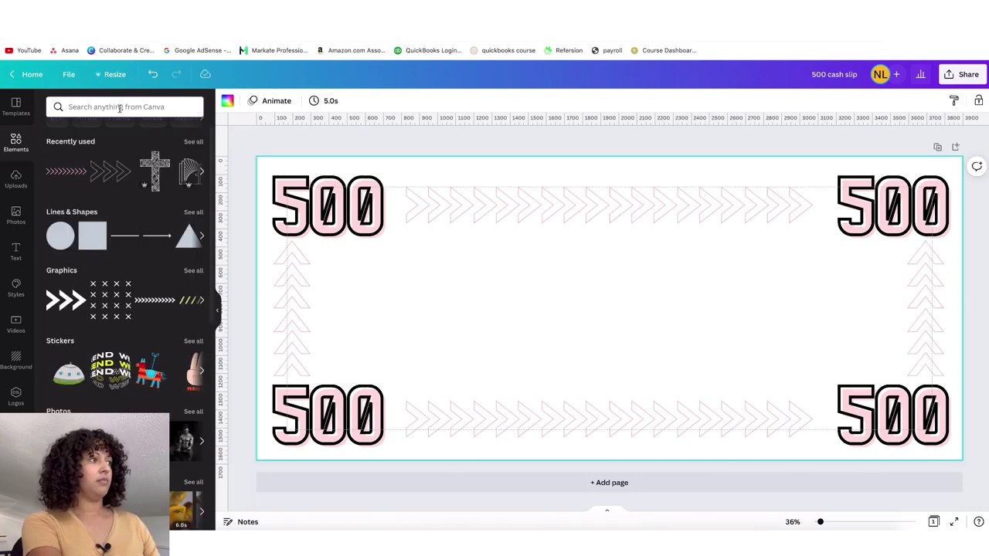
pyautogui.write('cartoon')
pyautogui.press('Return')
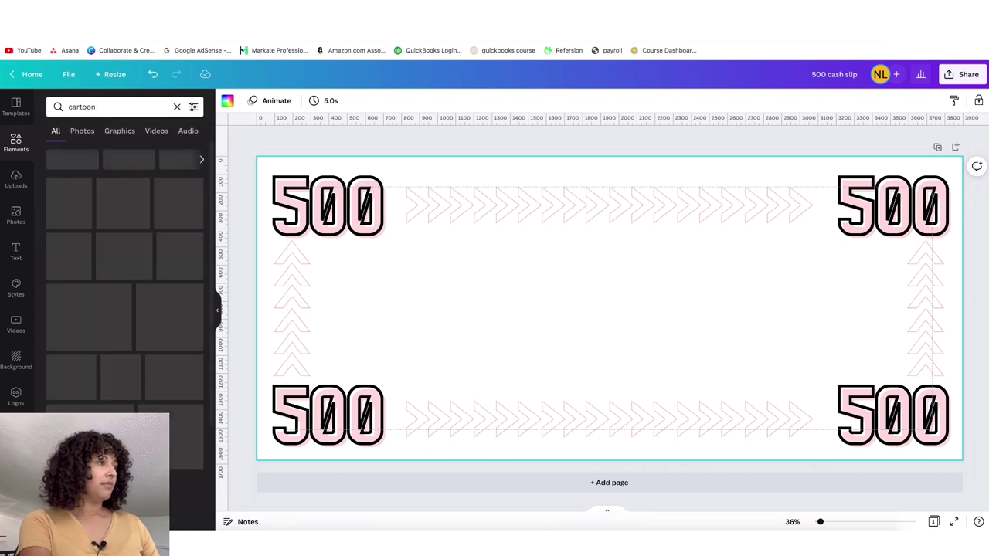
pyautogui.scroll(-3, 115, 255)
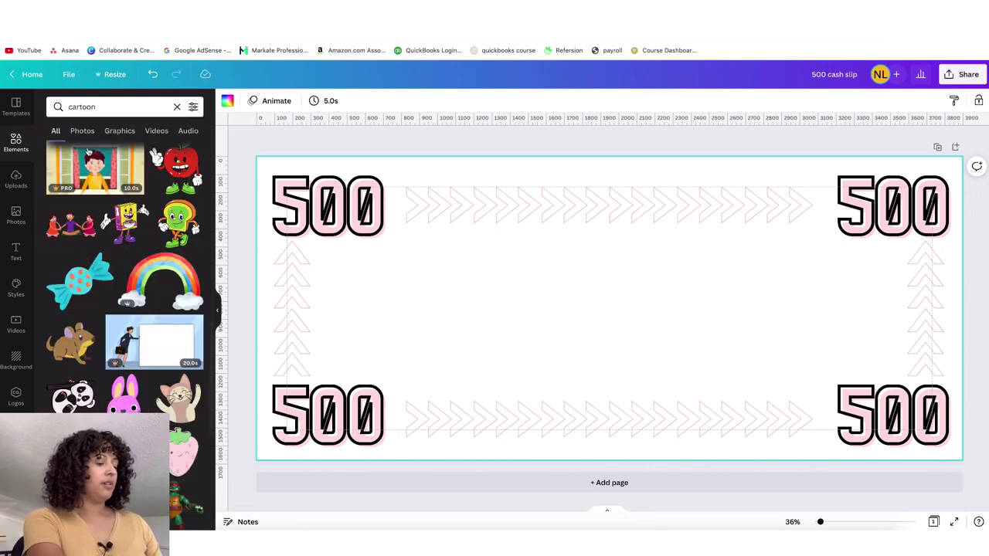
# Search the elements library for boho rainbow and insert the pink-banded rainbow with a heart under its arch.
pyautogui.click(87, 101)
pyautogui.write('bo')
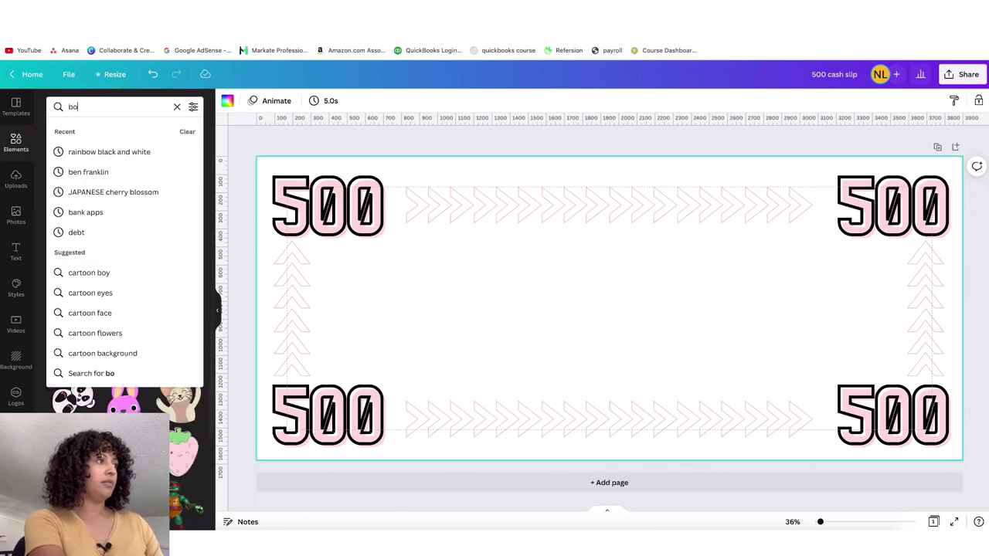
pyautogui.write('ho rainbow')
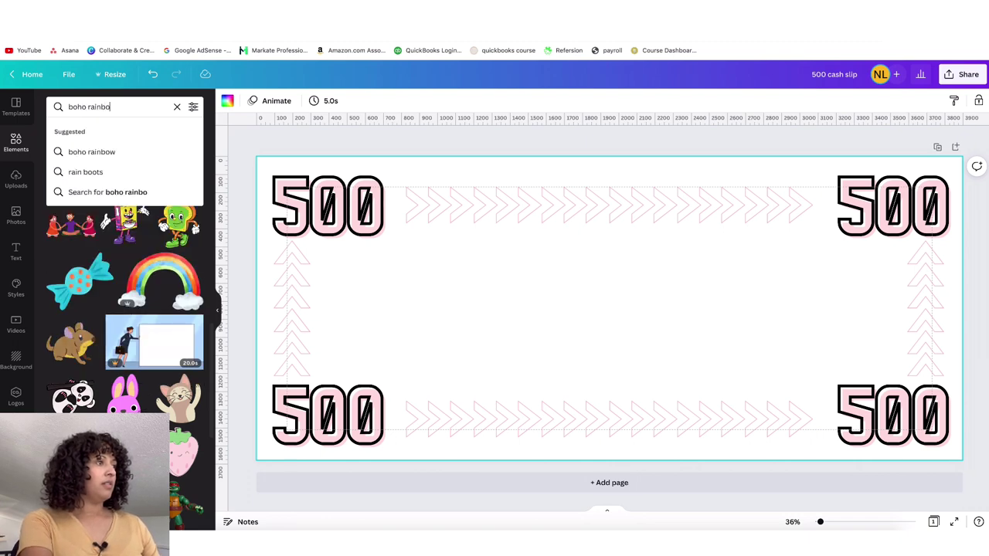
pyautogui.click(124, 153)
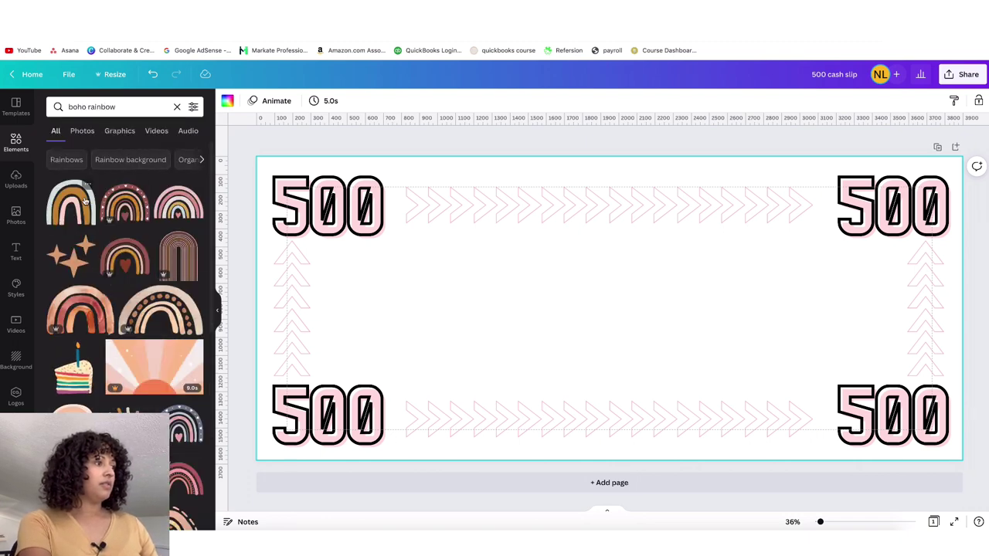
pyautogui.click(180, 204)
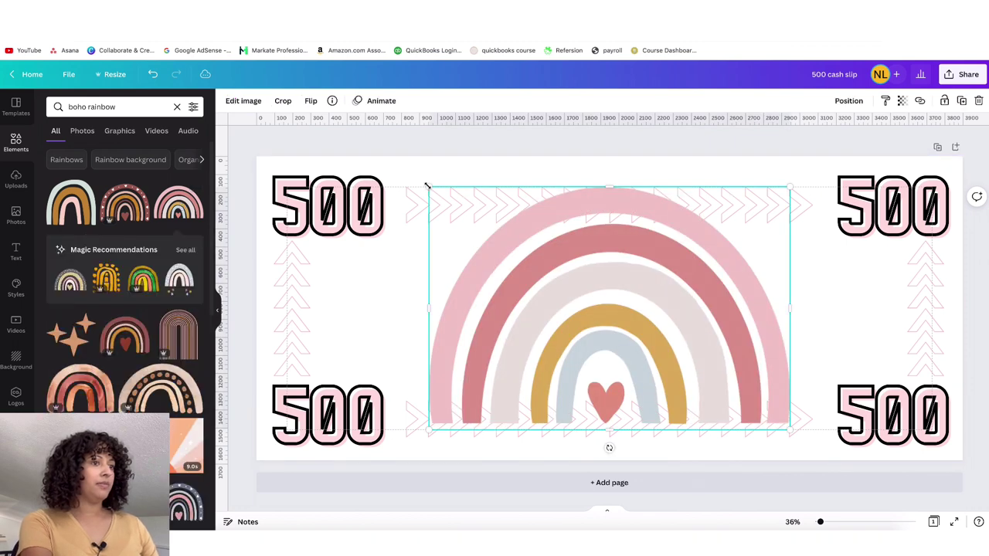
# Shrink the boho rainbow, try it in the middle of the page, and delete it.
pyautogui.moveTo(426, 186); pyautogui.dragTo(658, 326)
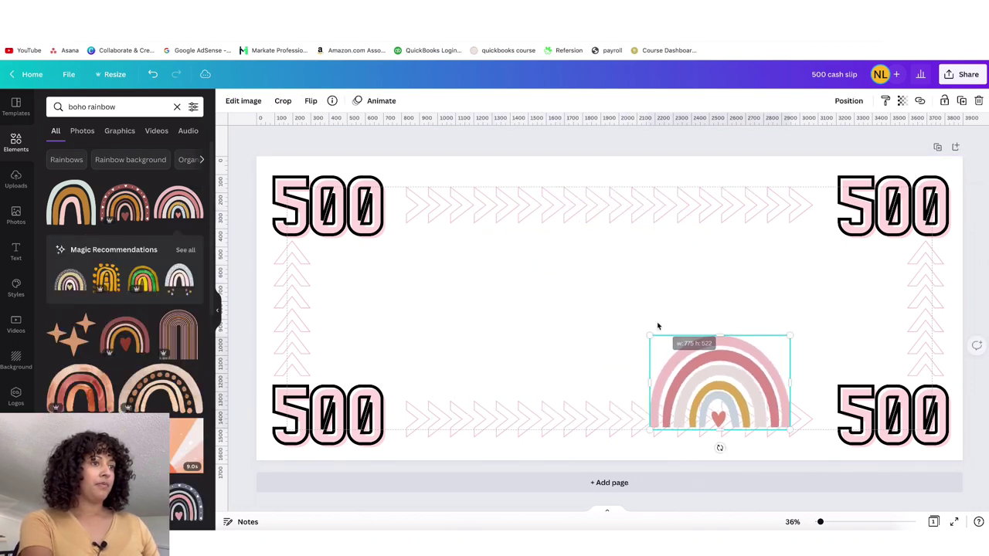
pyautogui.moveTo(717, 402); pyautogui.dragTo(604, 319)
pyautogui.press('Delete')
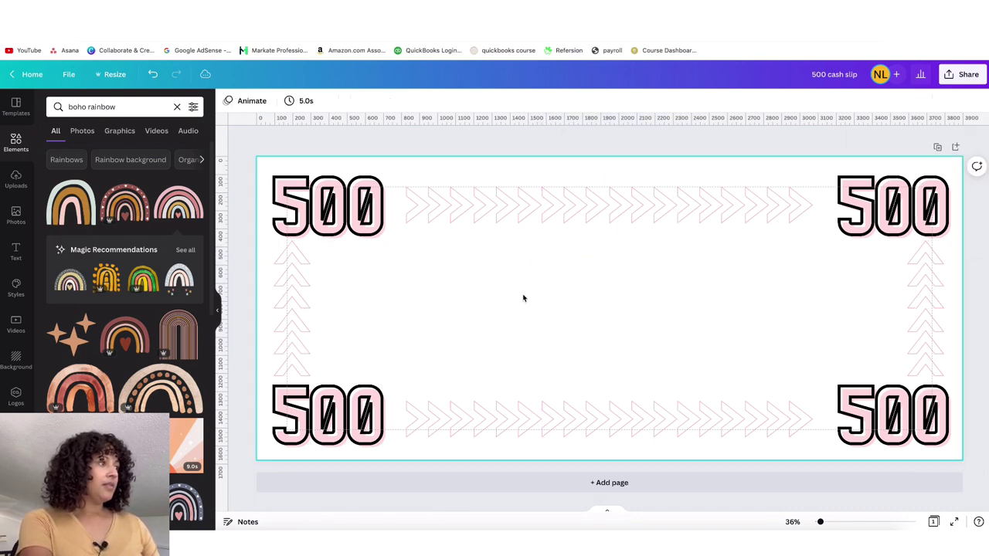
# Clear the boho rainbow search and browse the full frames collection in the elements library.
pyautogui.click(14, 213)
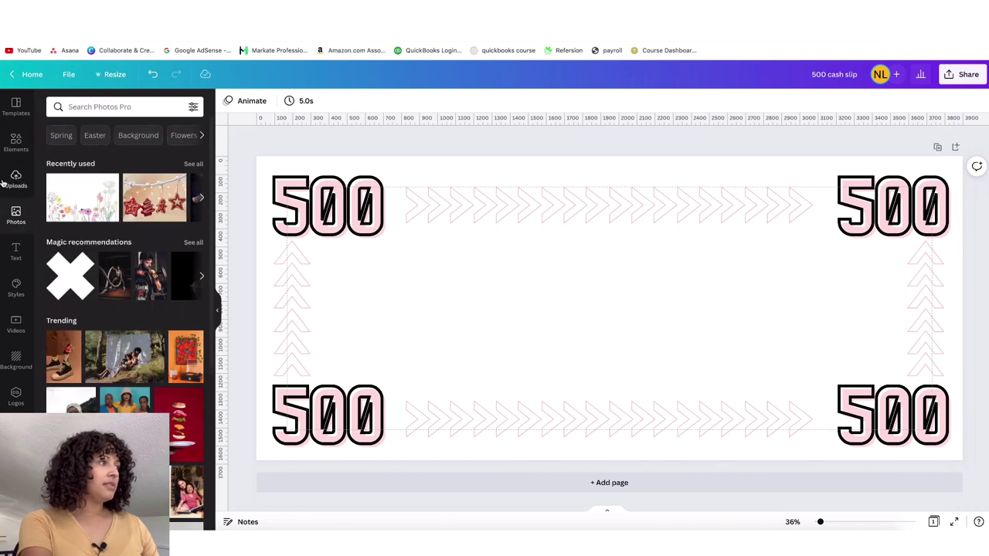
pyautogui.click(16, 143)
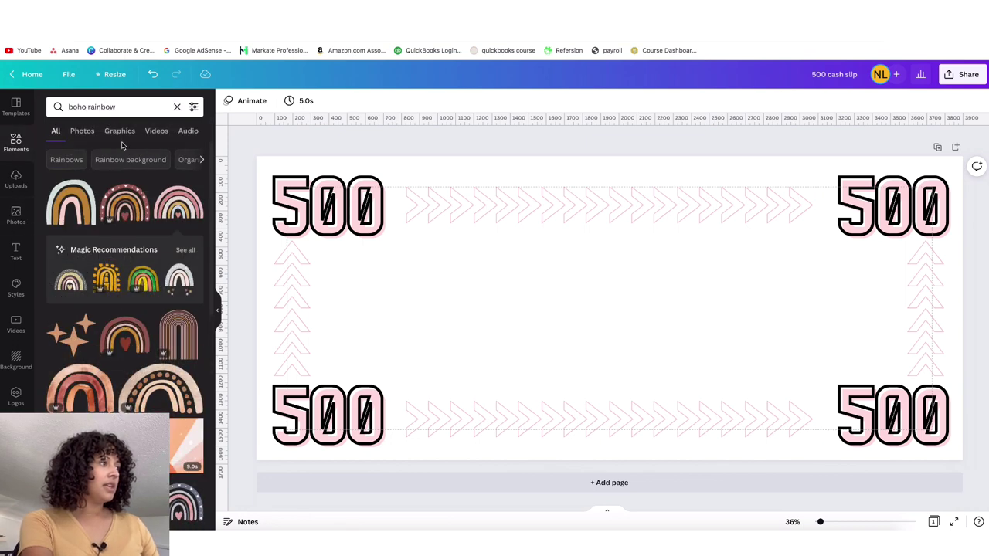
pyautogui.click(177, 106)
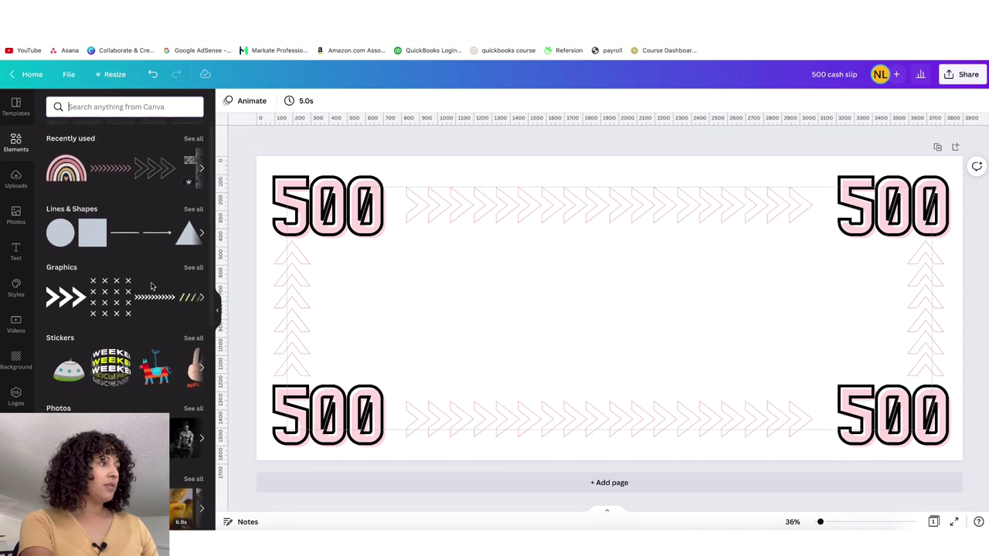
pyautogui.scroll(-10, 152, 287)
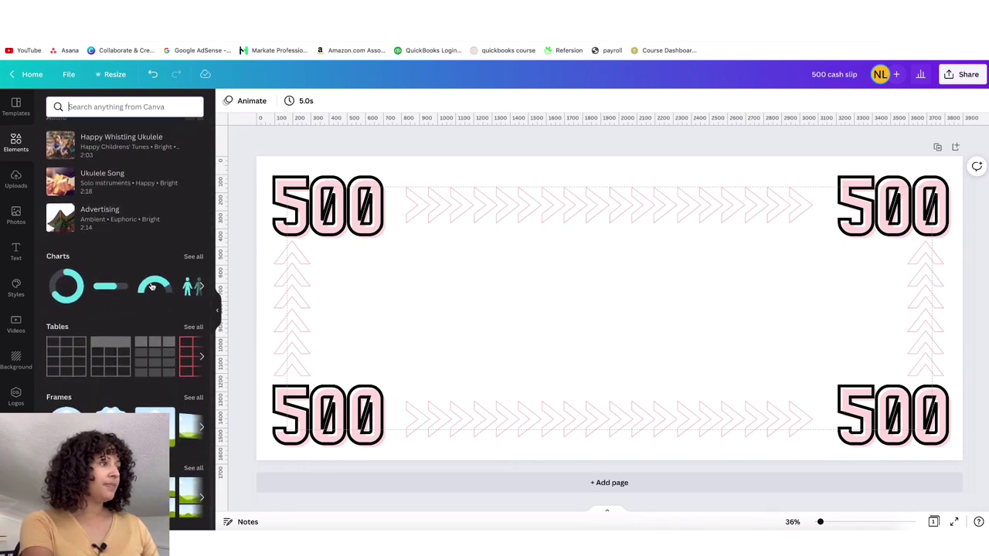
pyautogui.click(193, 398)
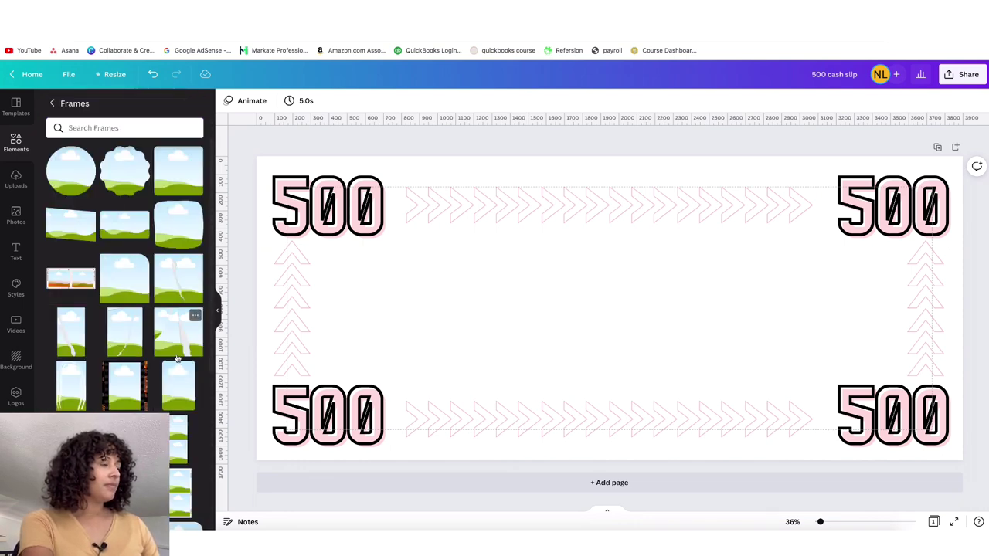
pyautogui.scroll(-5, 178, 402)
pyautogui.scroll(-5, 177, 370)
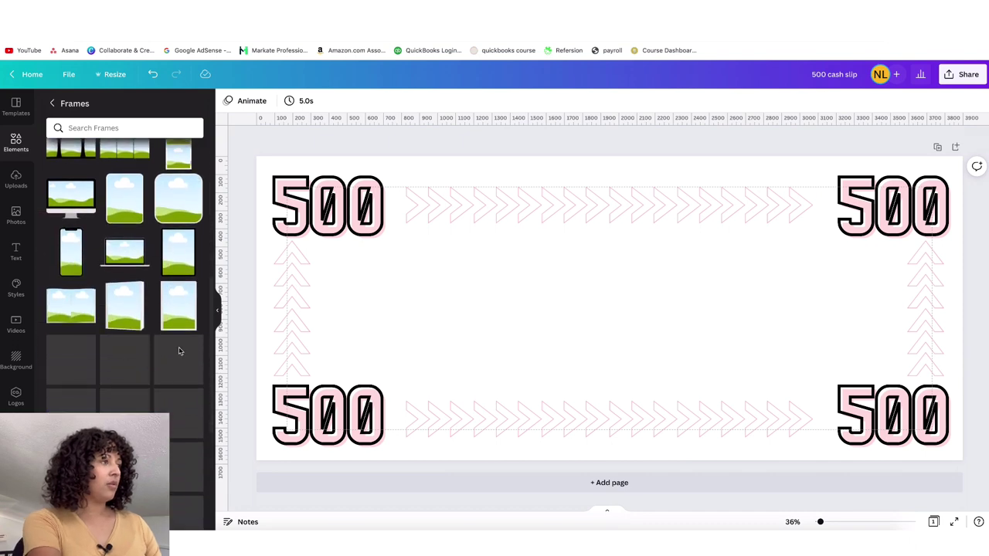
# Search the frames for oval and insert the plain upright oval frame with a border.
pyautogui.click(100, 129)
pyautogui.write('oval')
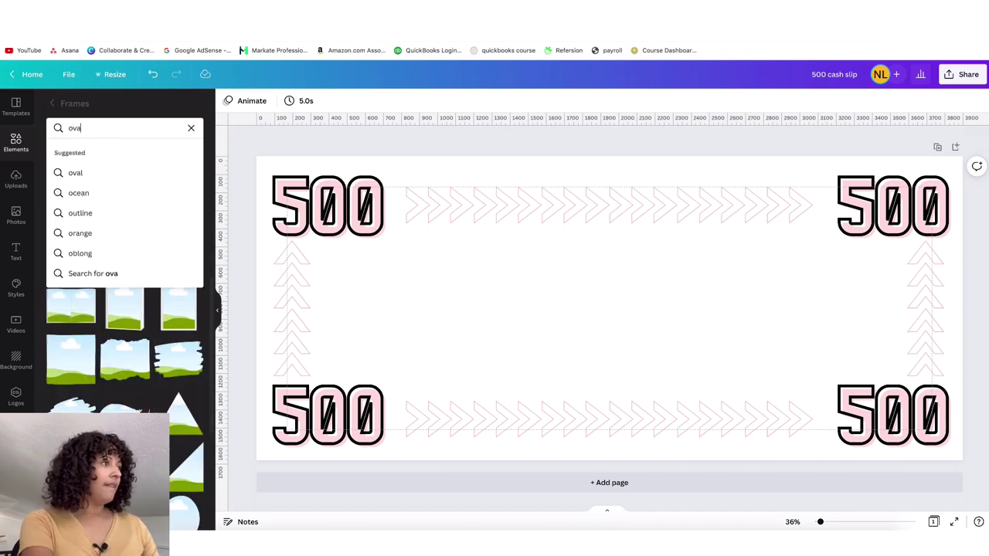
pyautogui.press('Return')
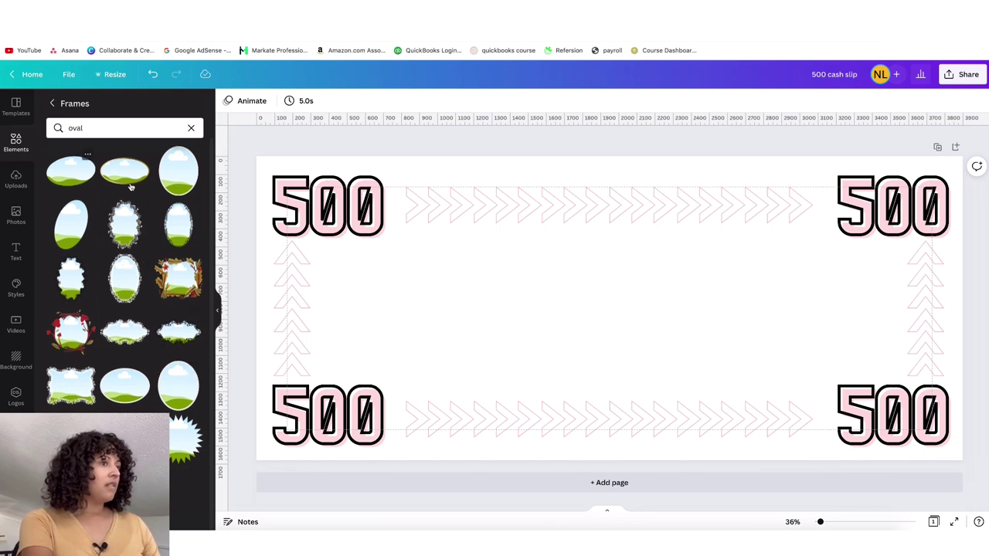
pyautogui.click(179, 177)
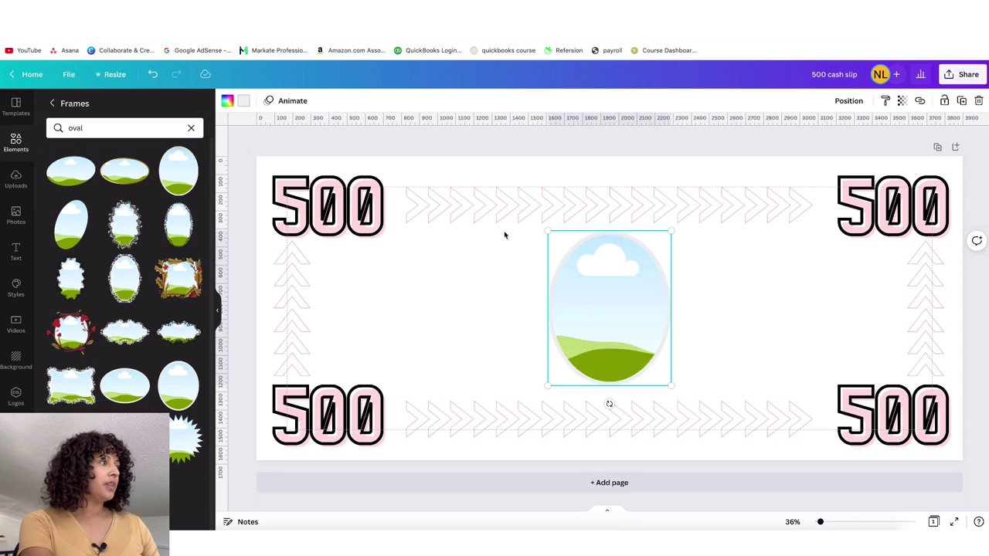
# Color the oval frame's border black and fill the frame with the recently used pink-banded heart rainbow.
pyautogui.click(243, 102)
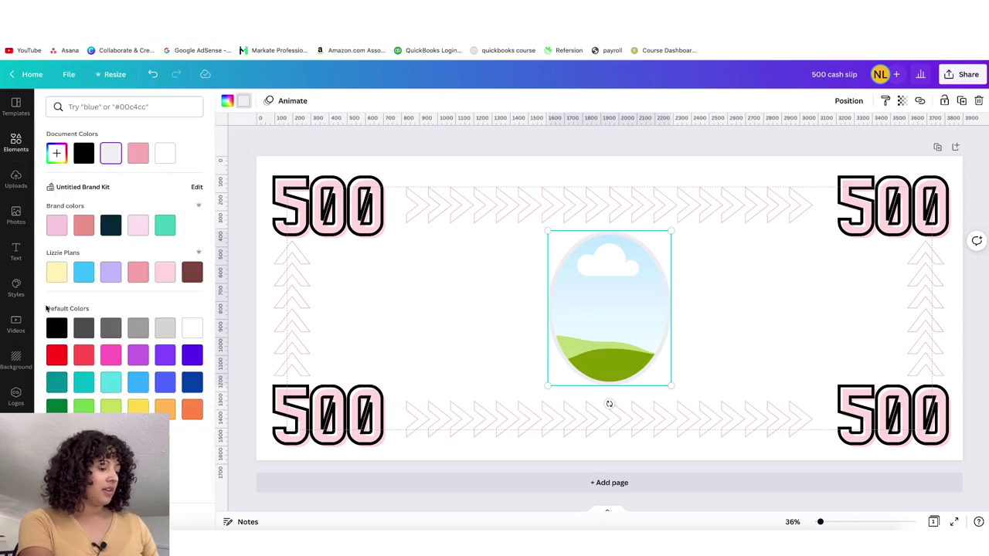
pyautogui.click(55, 327)
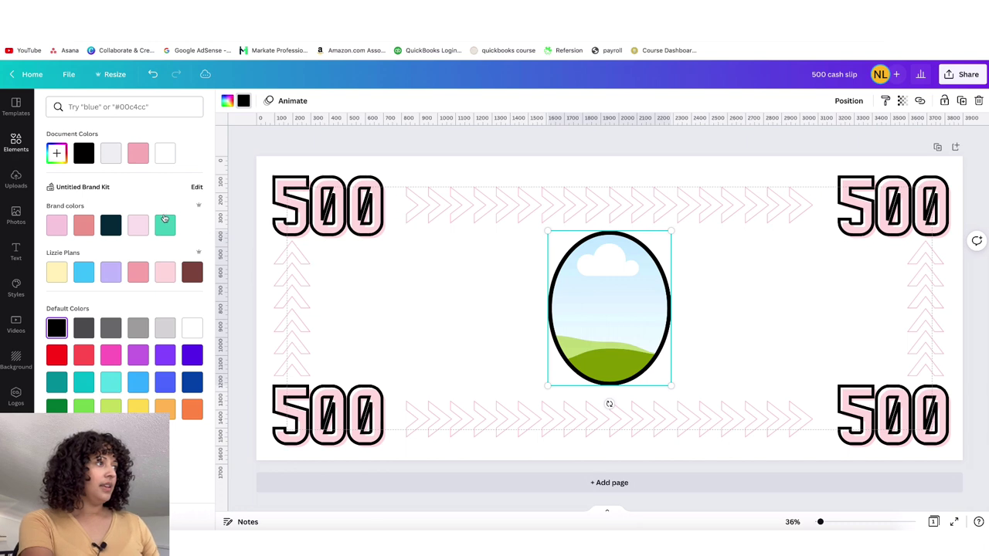
pyautogui.click(16, 142)
pyautogui.moveTo(115, 191); pyautogui.dragTo(587, 292)
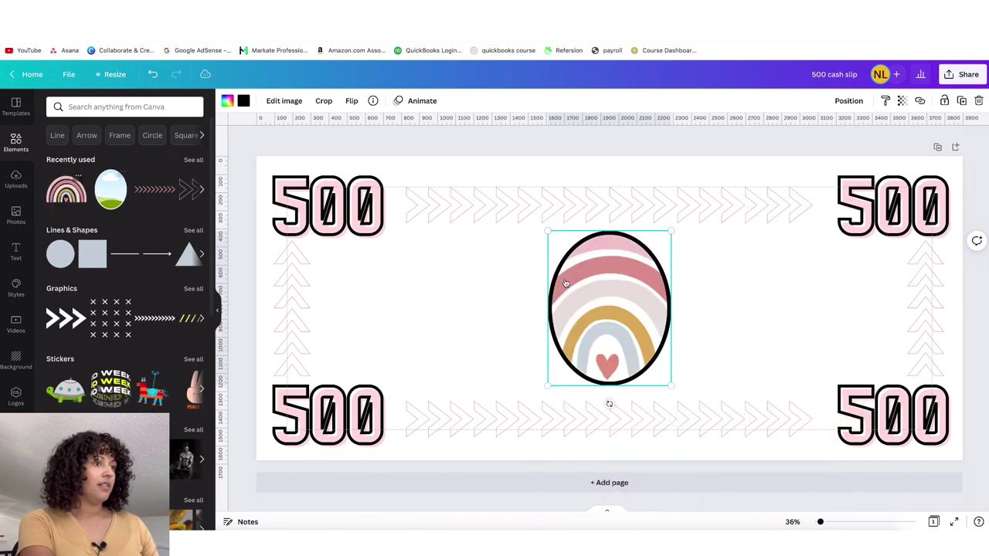
pyautogui.click(752, 298)
pyautogui.click(628, 298)
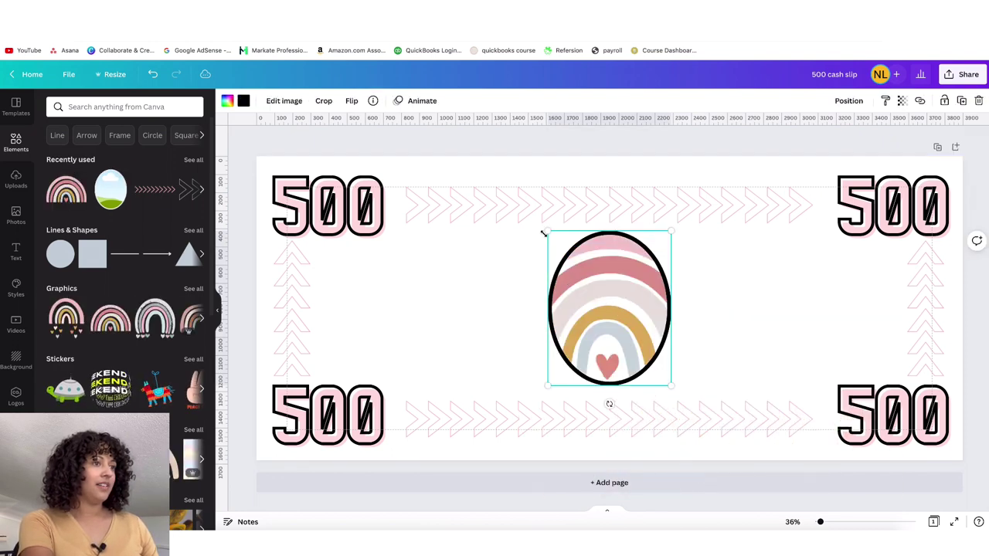
# Enlarge the oval frame at the page center and shift the upper and lower chevron rows slightly outward to clear it.
pyautogui.moveTo(544, 231); pyautogui.dragTo(477, 249)
pyautogui.moveTo(581, 280); pyautogui.dragTo(592, 301)
pyautogui.click(741, 301)
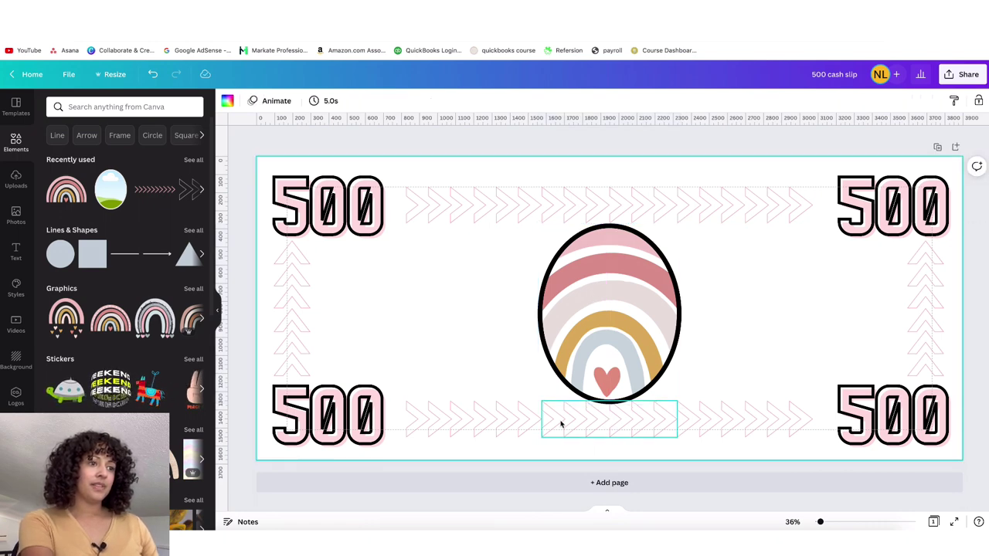
pyautogui.moveTo(461, 449); pyautogui.dragTo(750, 417)
pyautogui.moveTo(628, 307); pyautogui.dragTo(627, 305)
pyautogui.click(771, 316)
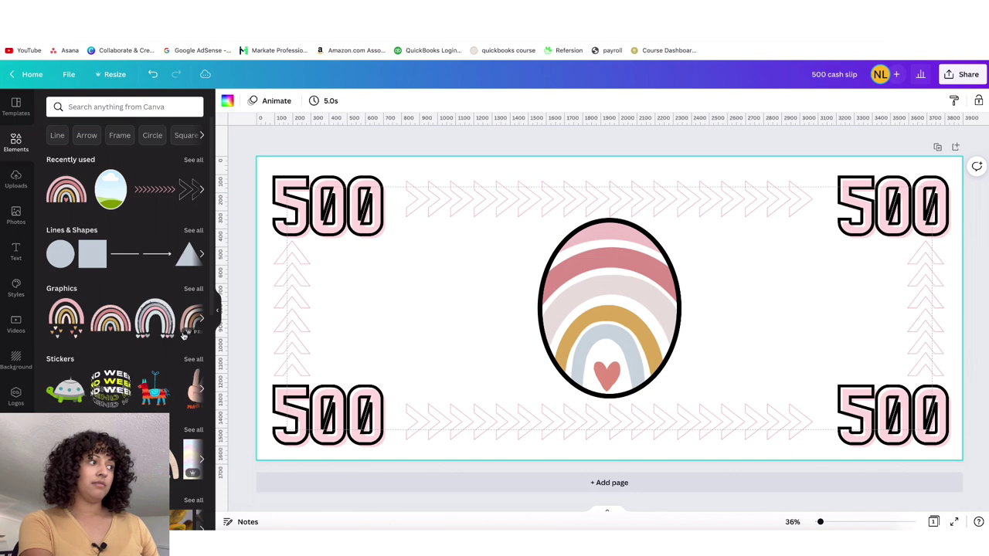
# Replace the rainbow in the oval frame with the gray, pink and dotted one, and color the frame's border light gray.
pyautogui.moveTo(166, 316); pyautogui.dragTo(595, 305)
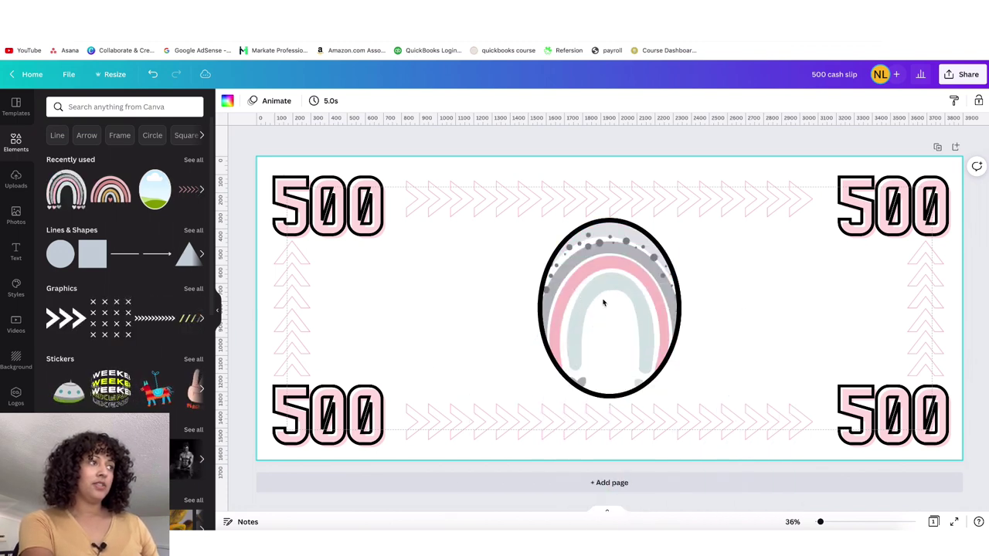
pyautogui.click(567, 247)
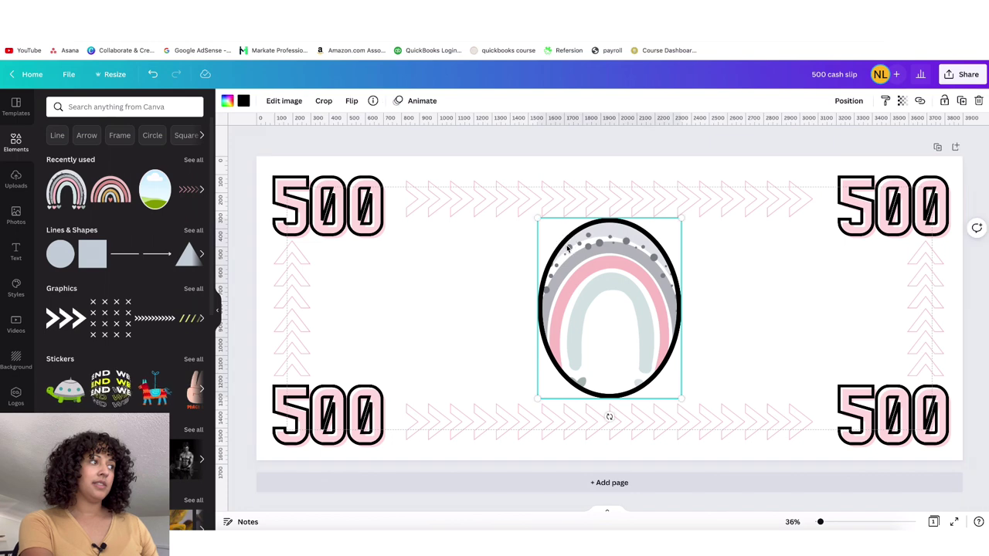
pyautogui.click(244, 102)
pyautogui.click(138, 232)
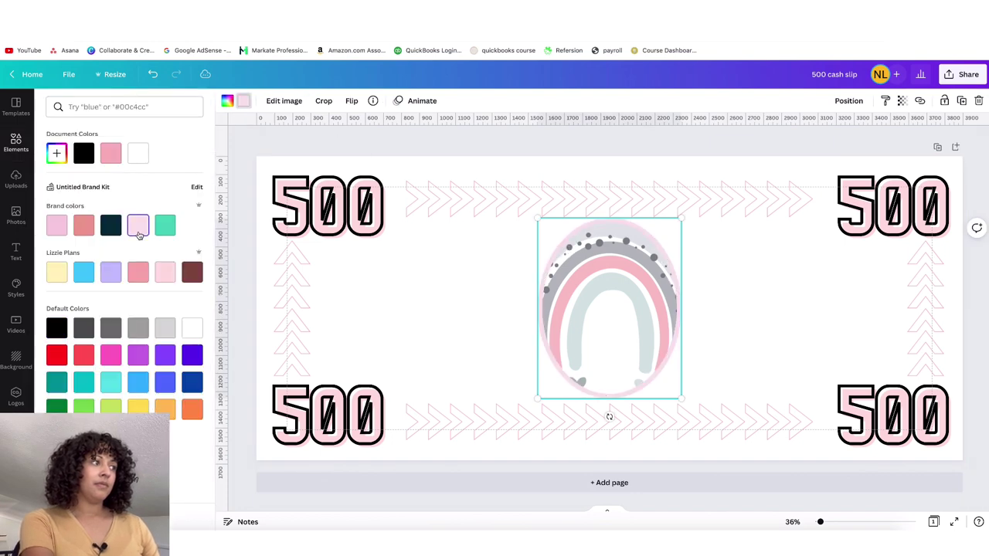
pyautogui.click(163, 272)
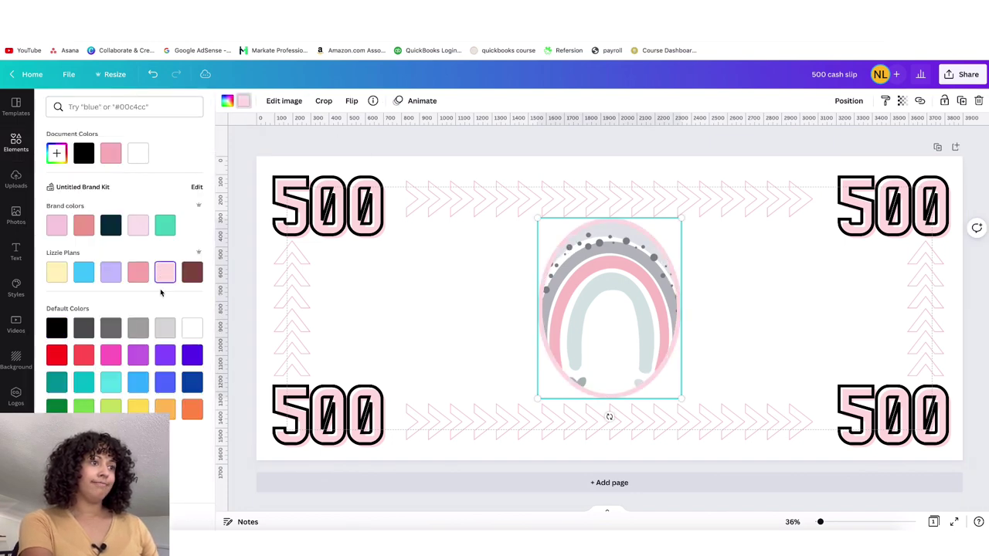
pyautogui.click(163, 325)
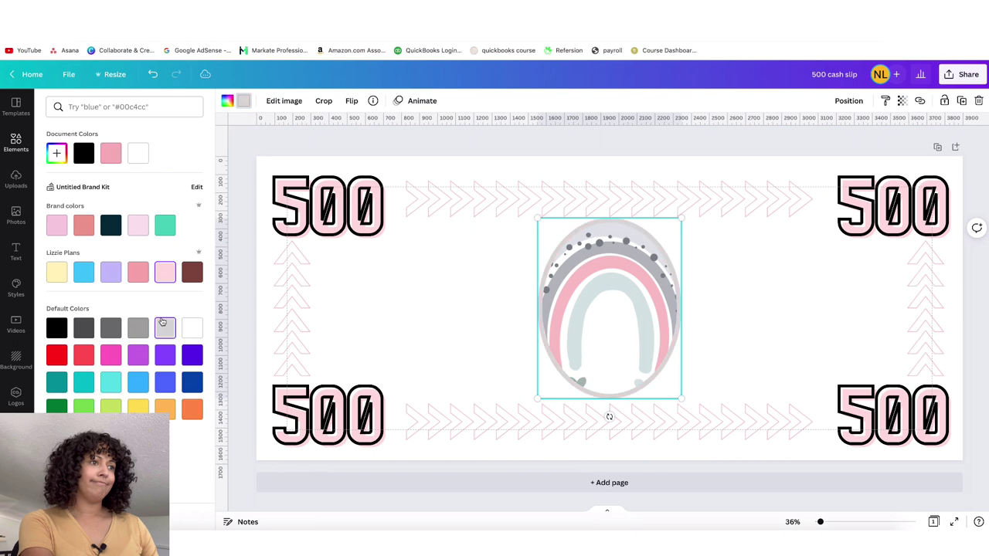
pyautogui.click(427, 300)
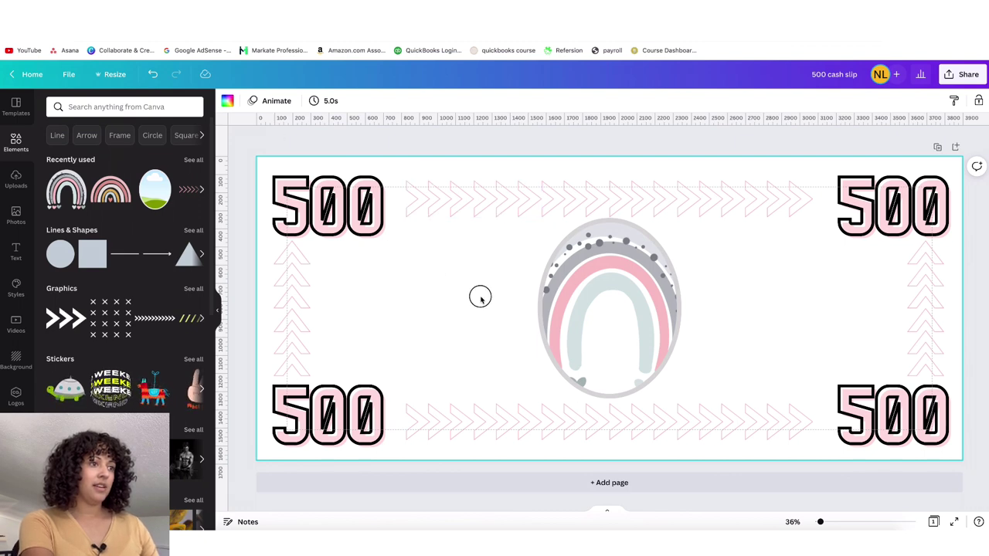
# Add a text box at size 41.1 between the left chevron column and the oval frame, reading FIVE HUNDRED.
pyautogui.press('t')
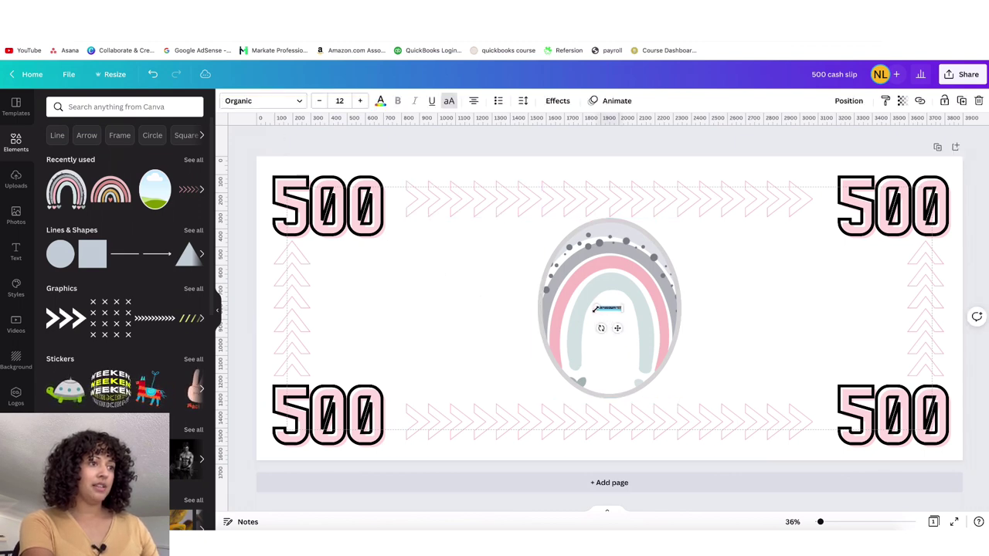
pyautogui.moveTo(592, 307); pyautogui.dragTo(532, 297)
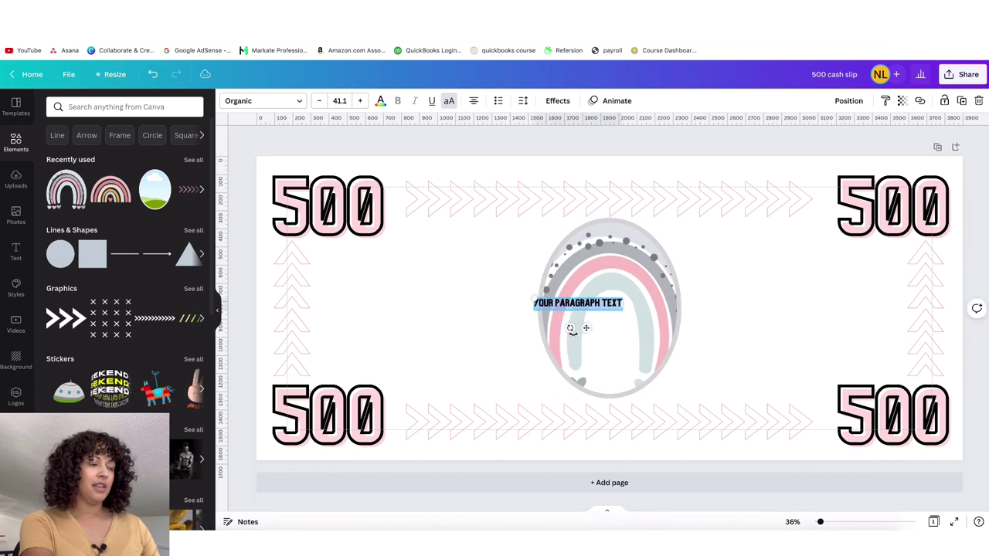
pyautogui.moveTo(585, 328); pyautogui.dragTo(428, 326)
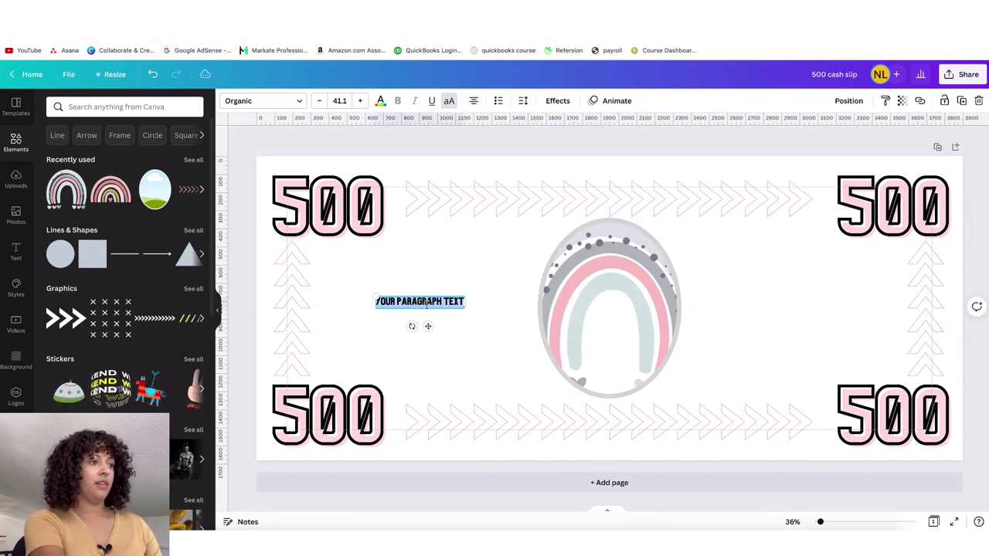
pyautogui.write('FIVE HUNDRE')
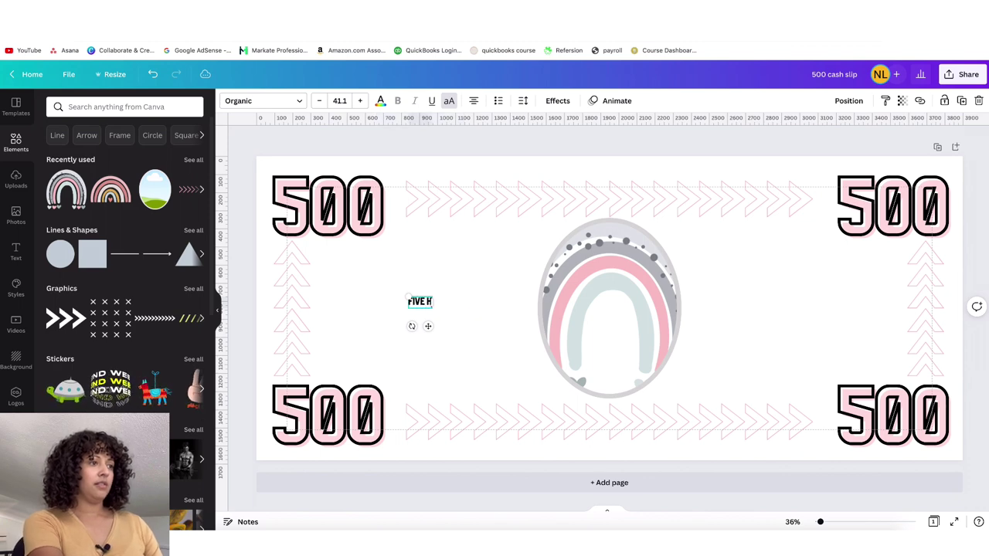